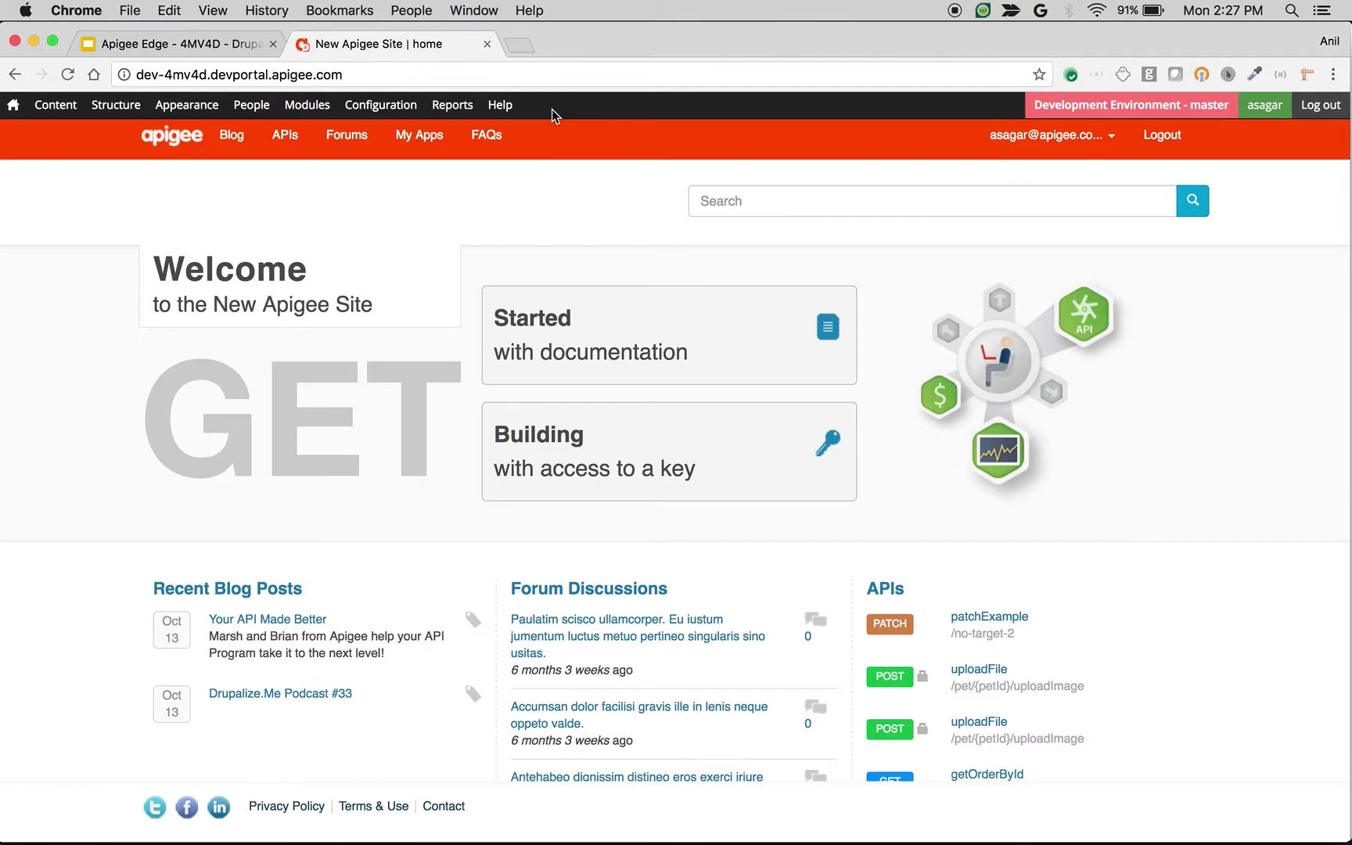
Step: Open My Apps in a separate browser tab and switch to it
mouse_move(371, 115)
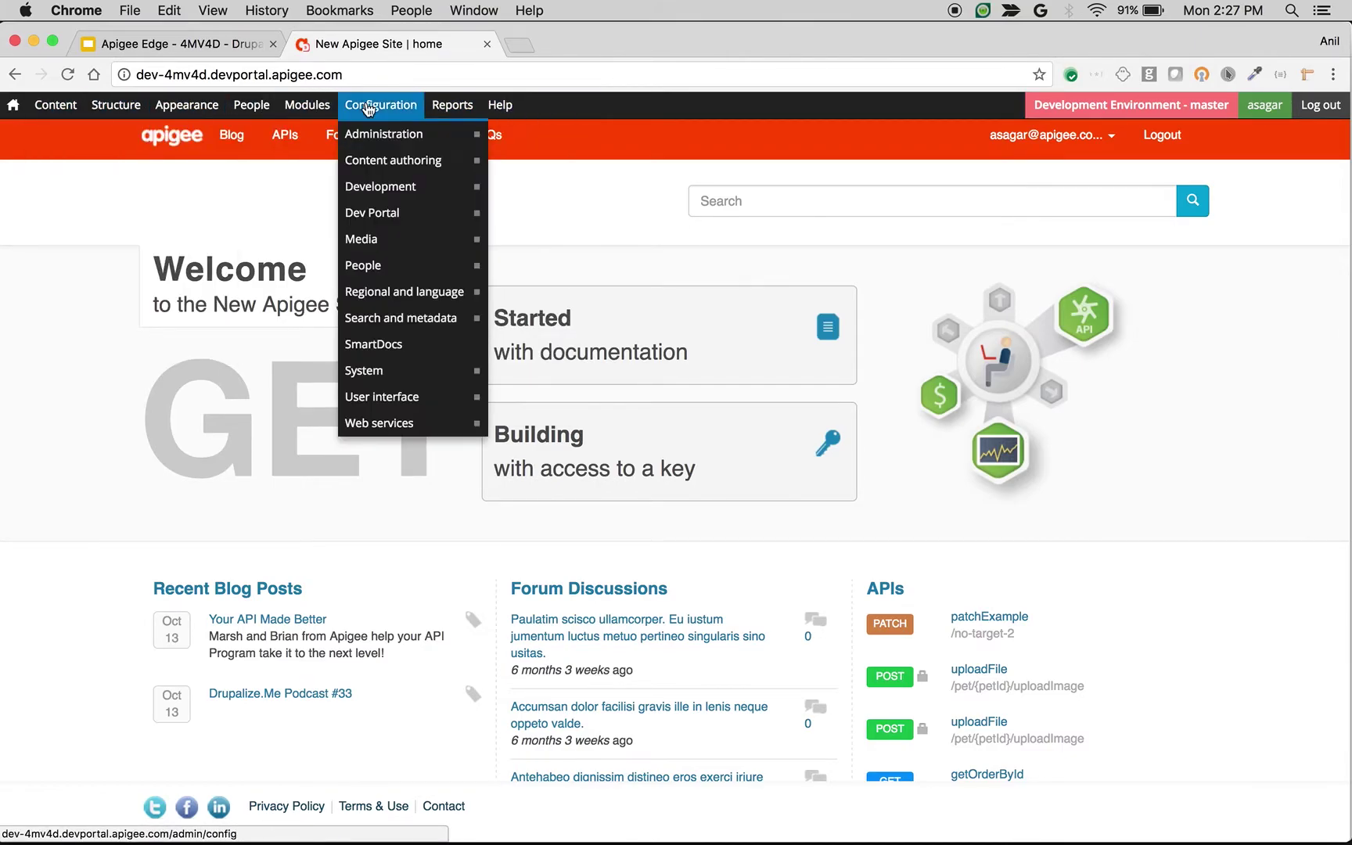
mouse_move(376, 212)
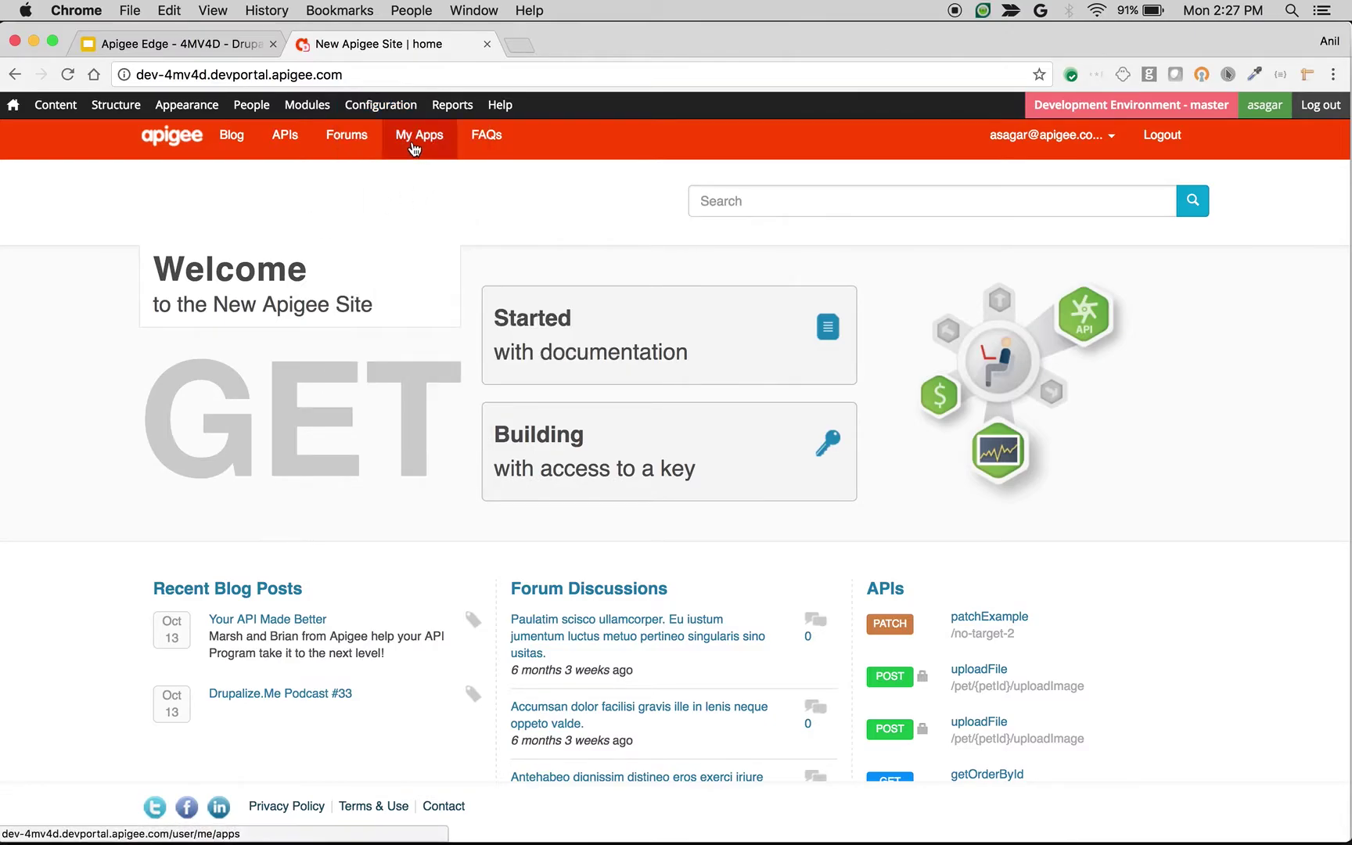
right_click(409, 141)
click(523, 96)
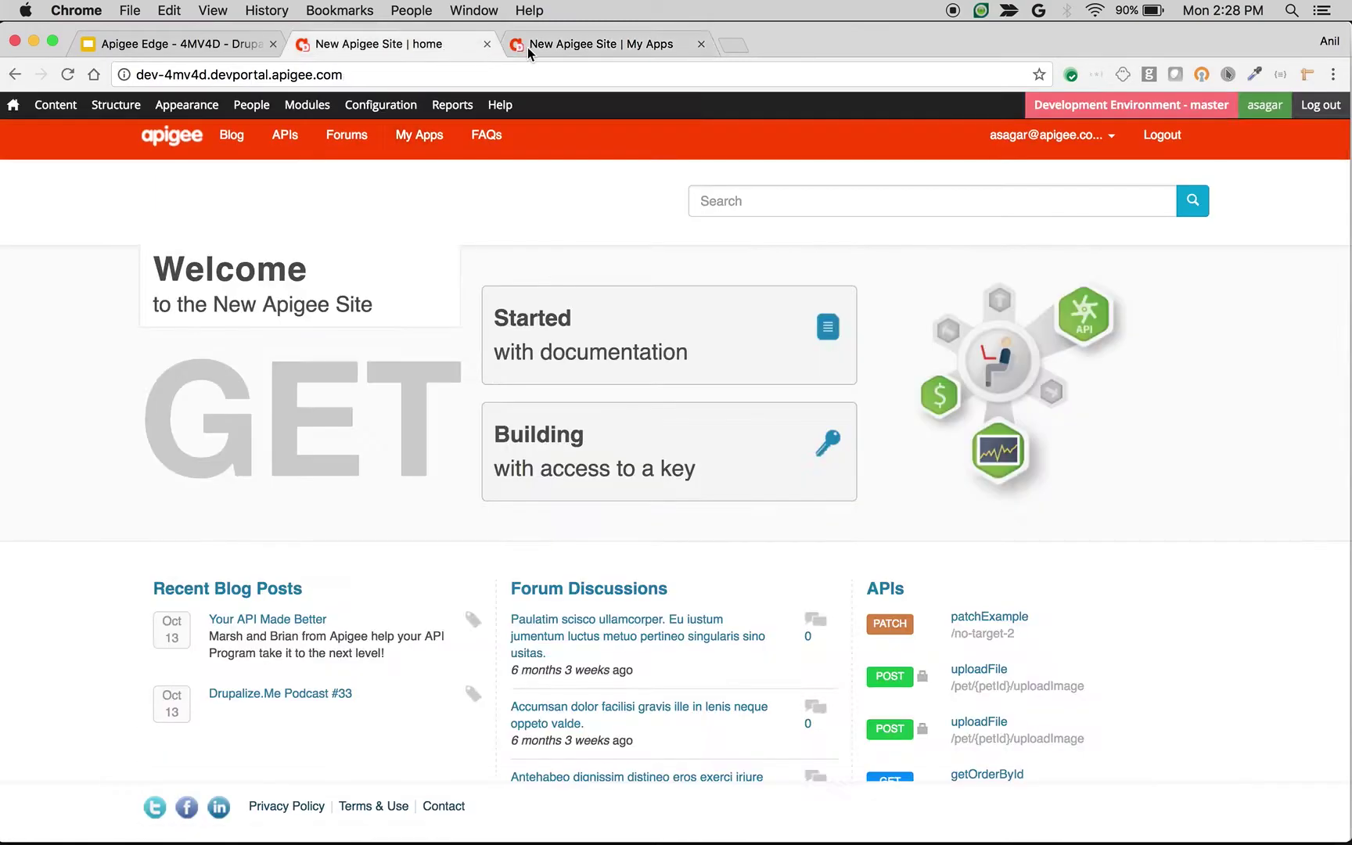
click(527, 46)
Step: Start a new app and scroll through the required product checkboxes
click(1180, 369)
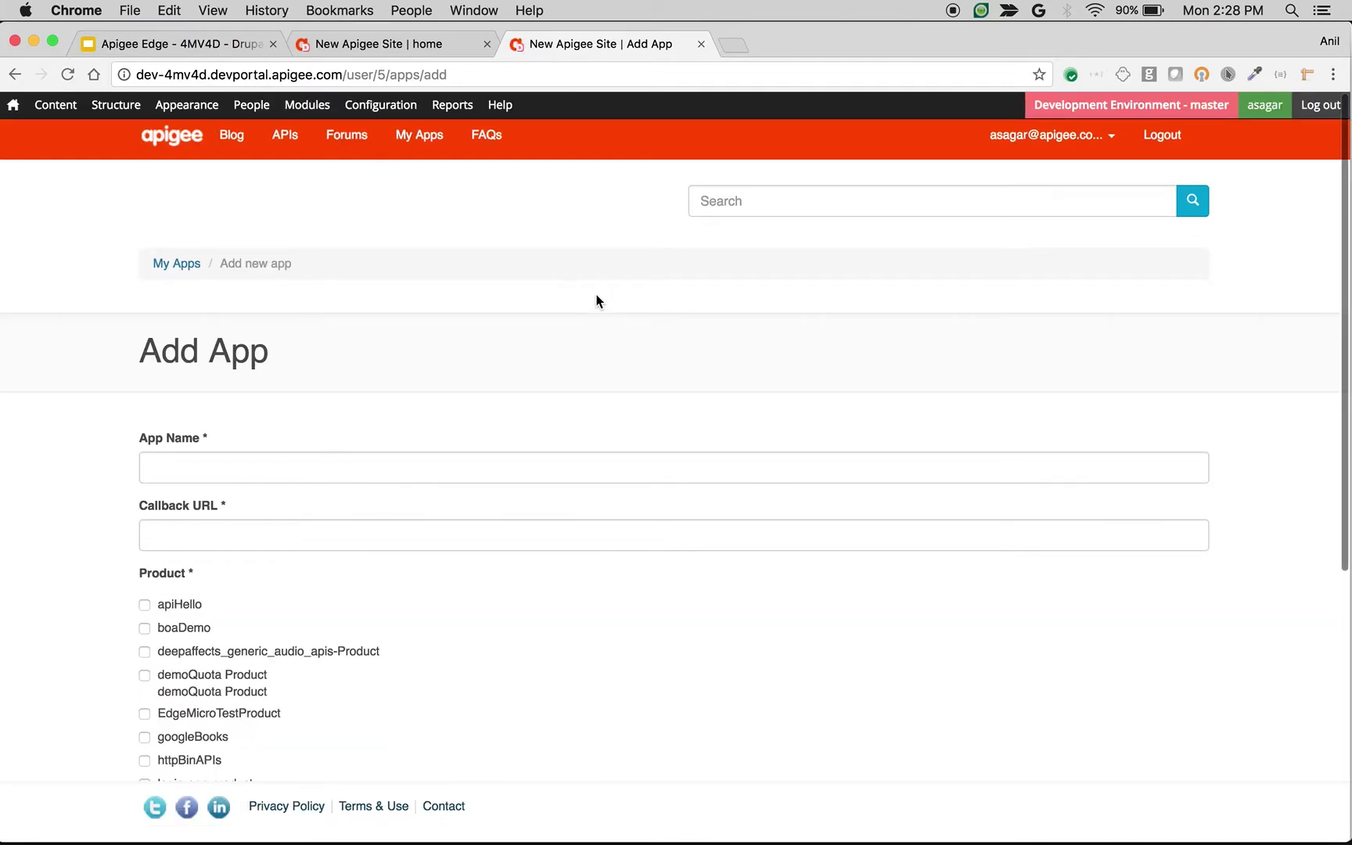
scroll(547, 353, down, 5)
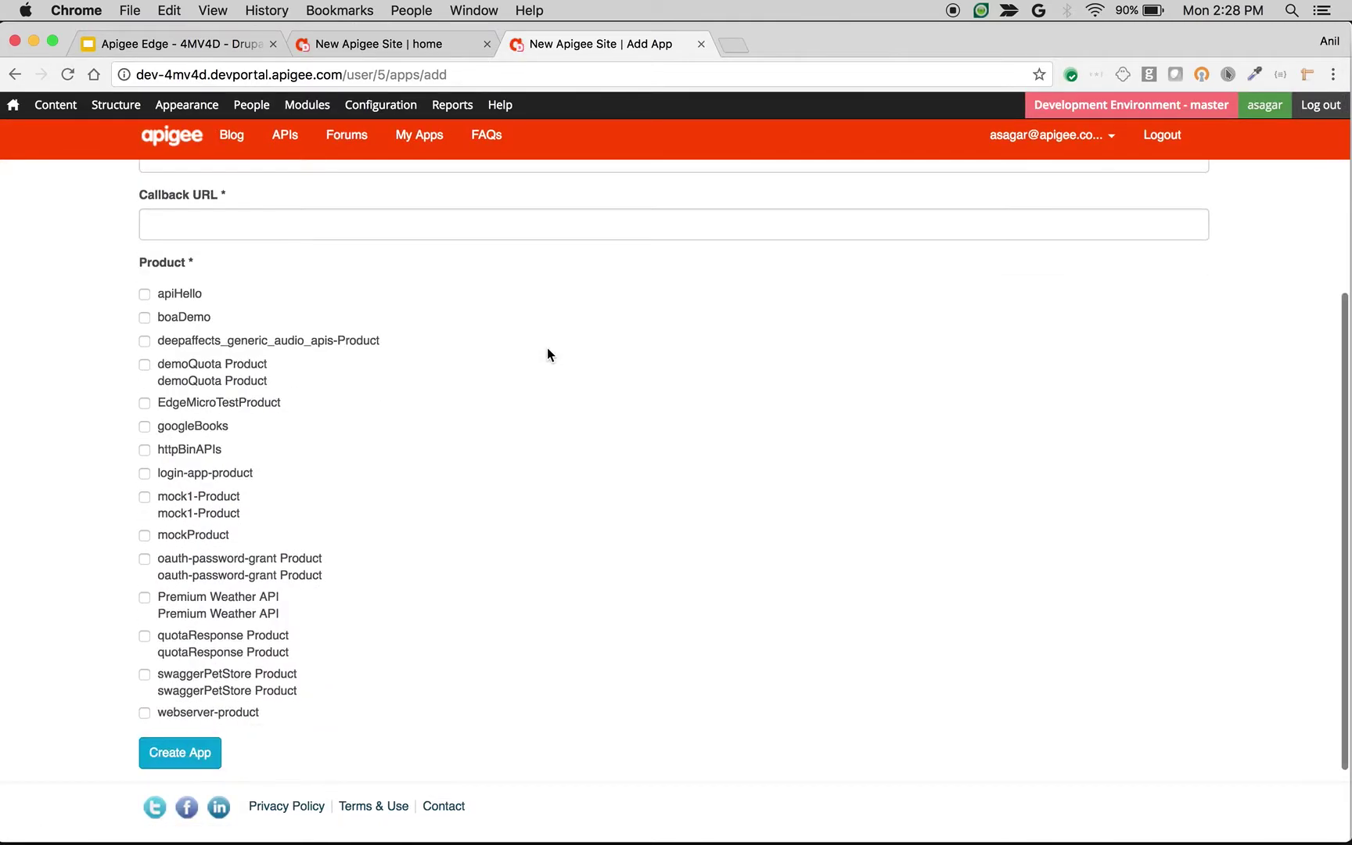
scroll(547, 352, up, 4)
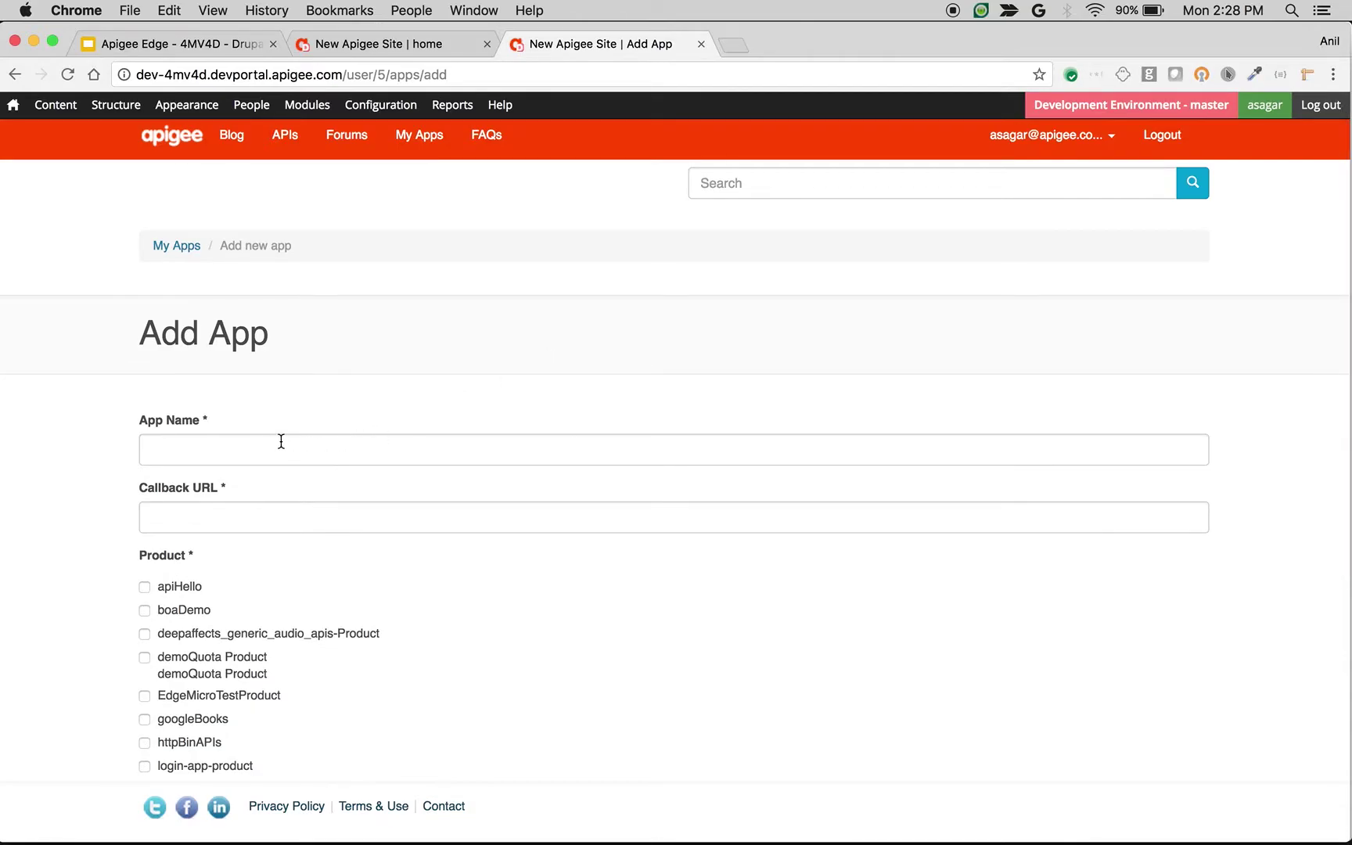
scroll(281, 441, down, 2)
scroll(281, 444, down, 3)
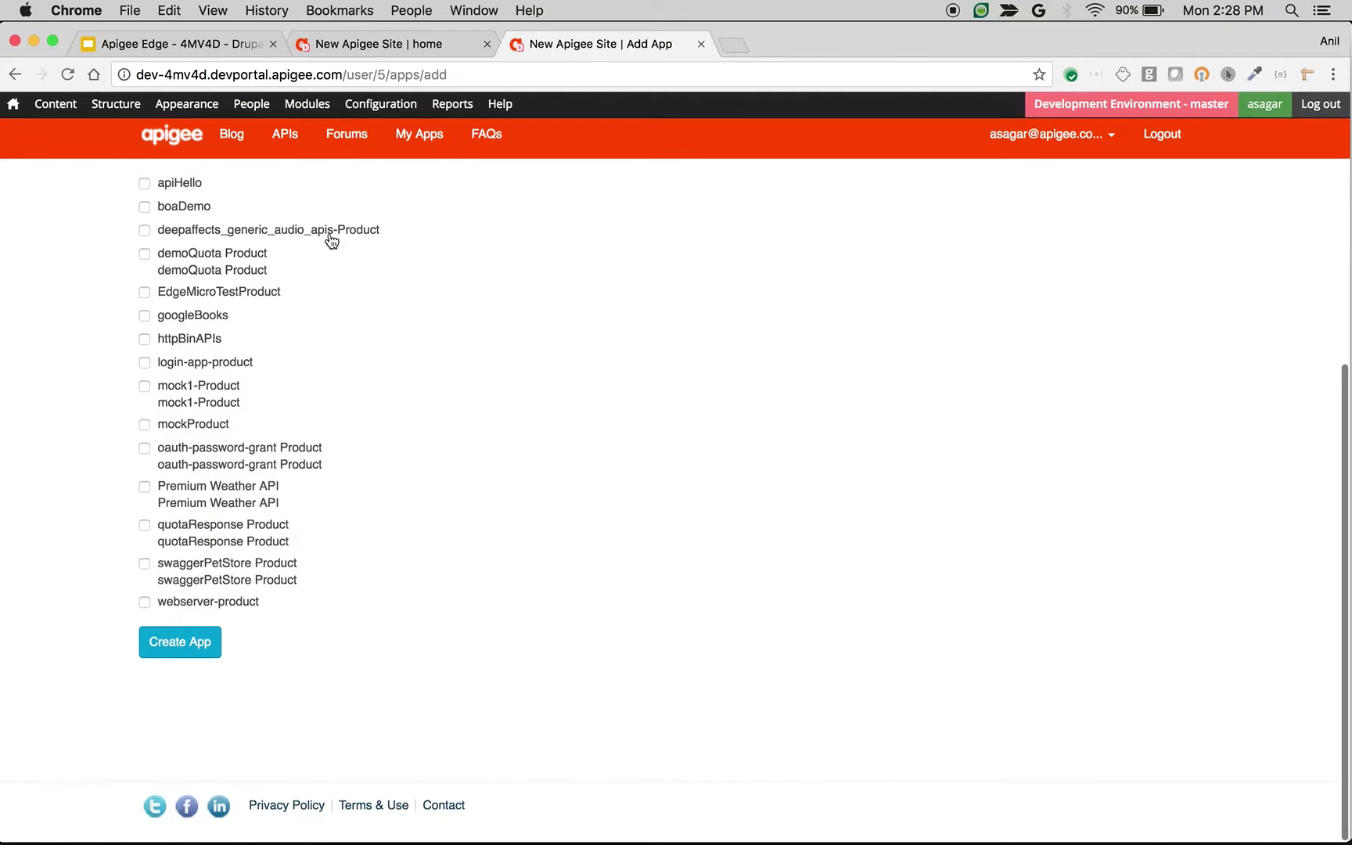
Step: Open Dev Portal Application settings, showing multiple products with at least one required
click(327, 45)
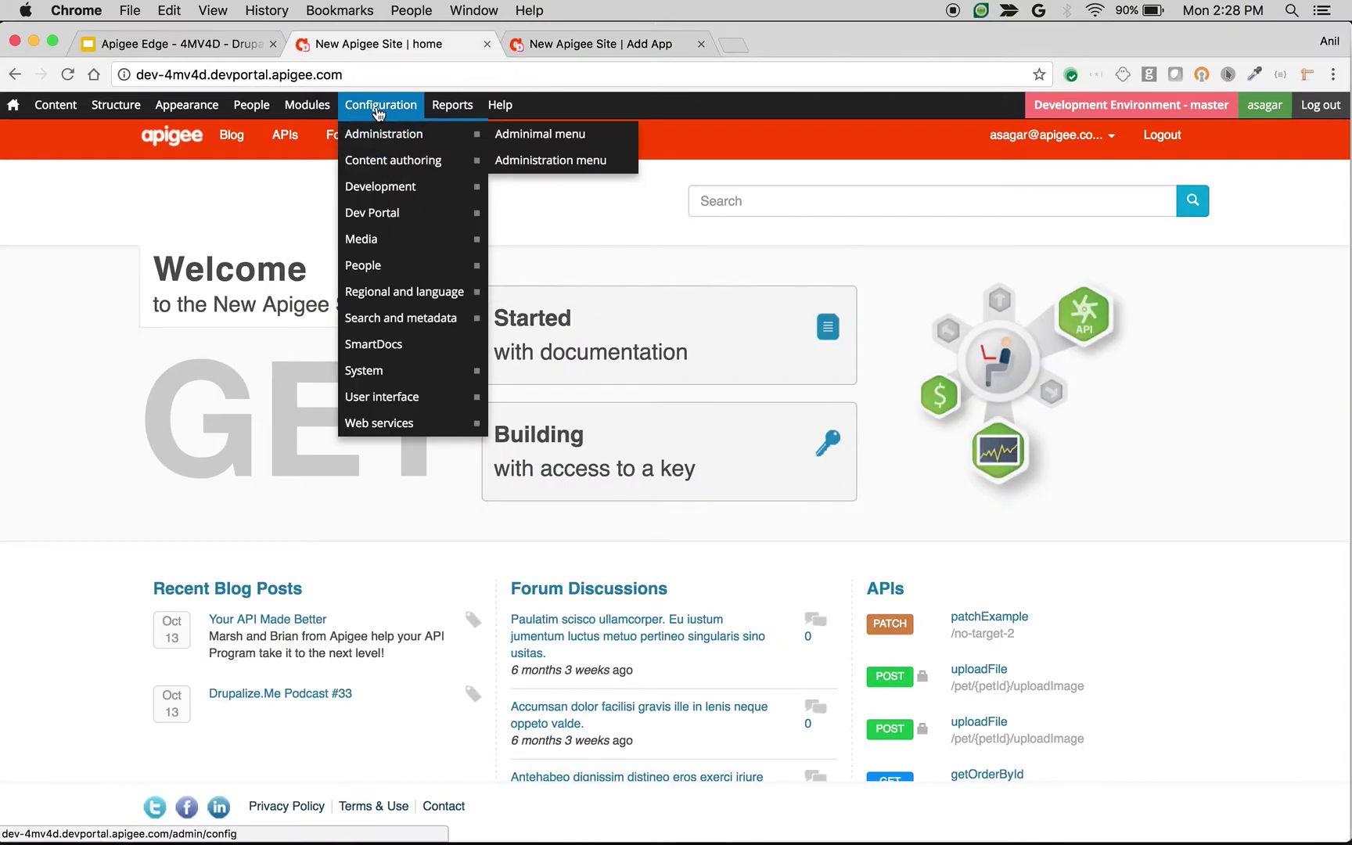
mouse_move(381, 212)
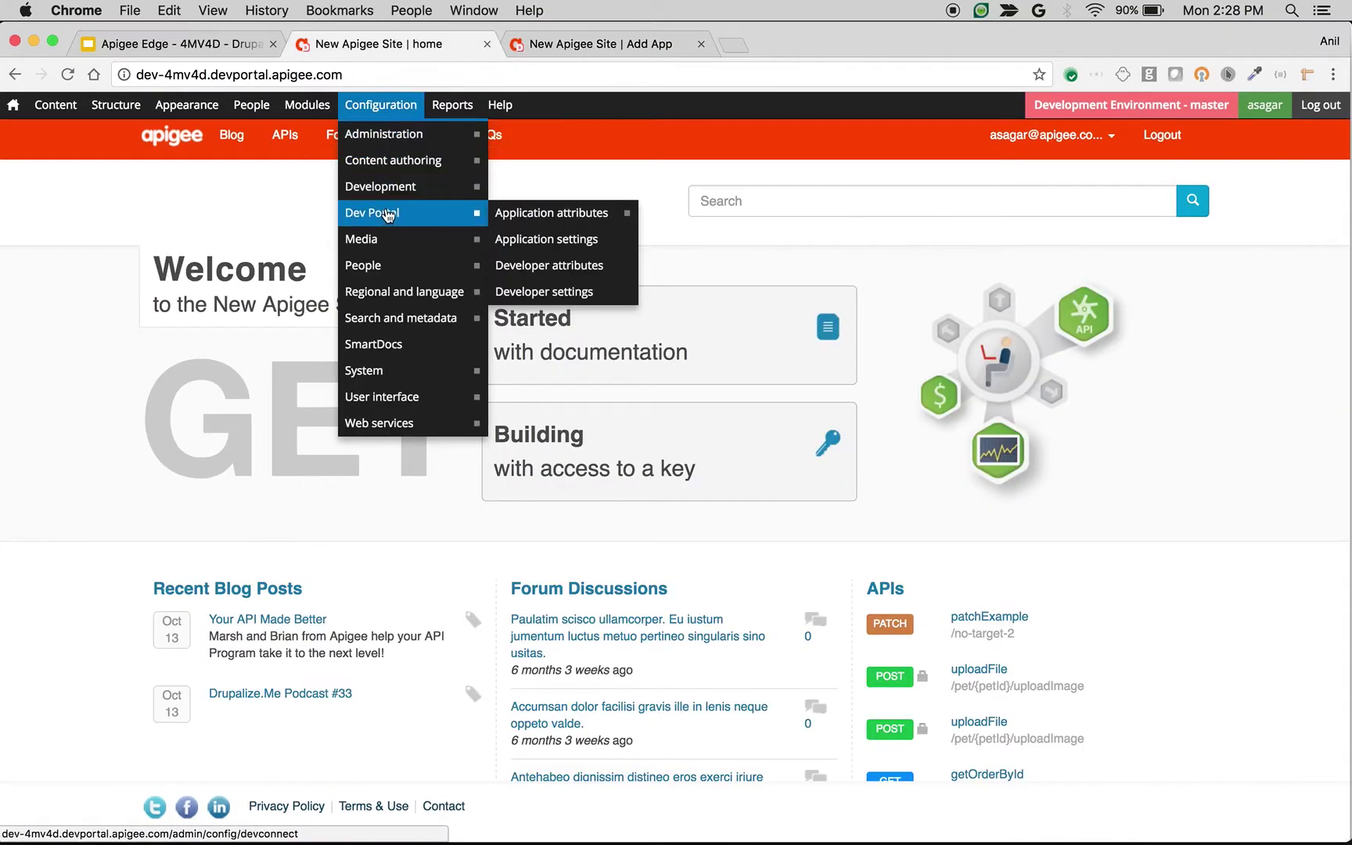
click(555, 242)
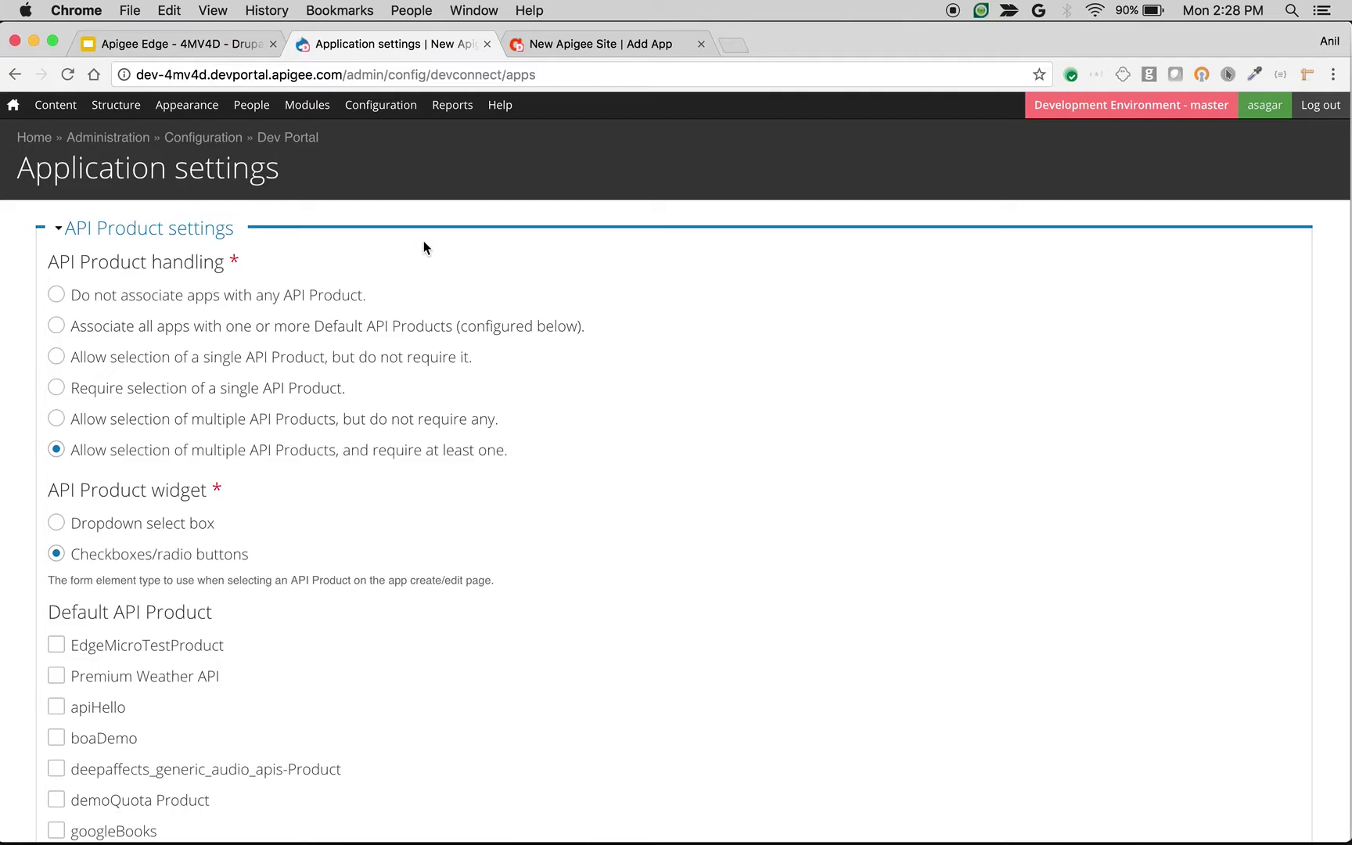
click(579, 47)
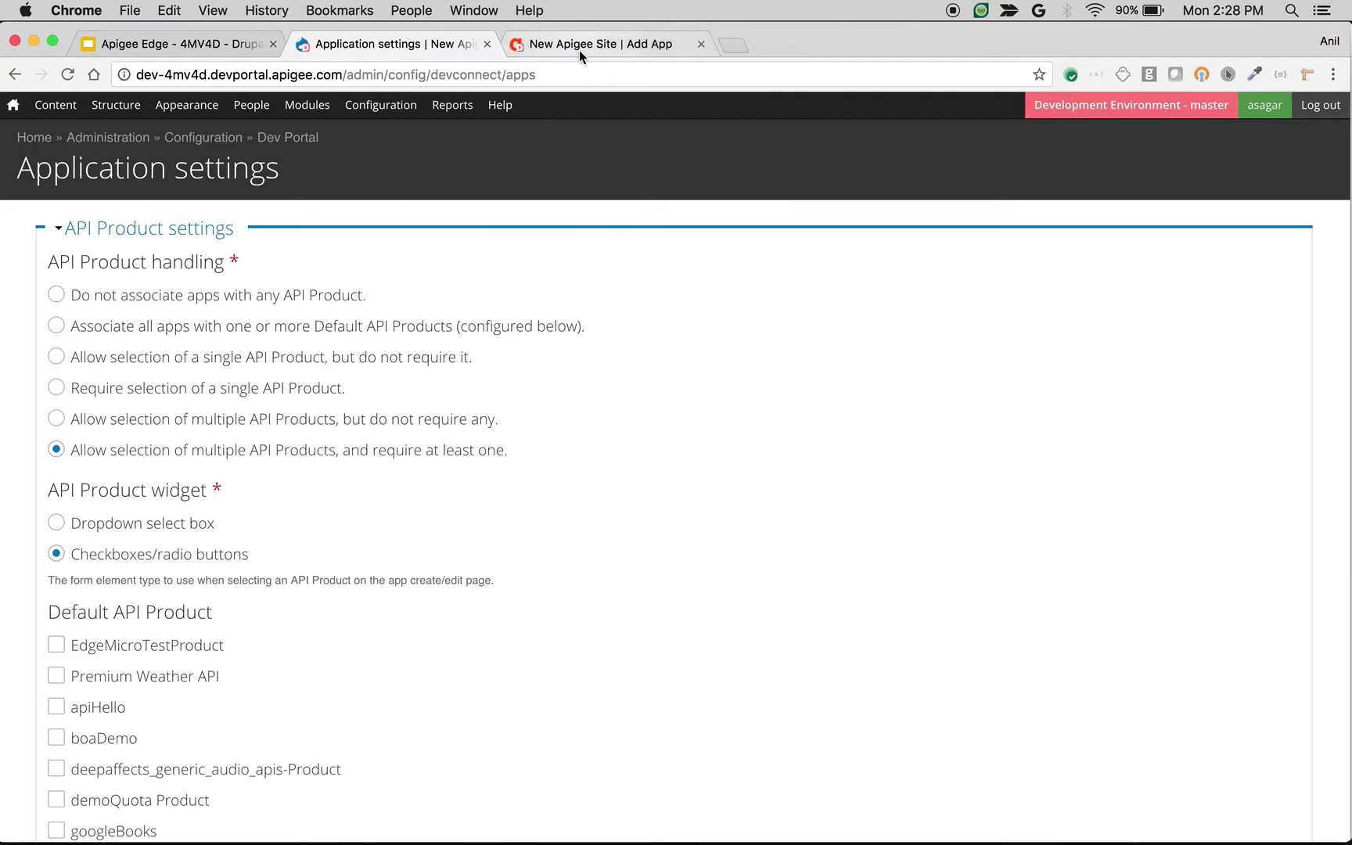
scroll(305, 271, up, 5)
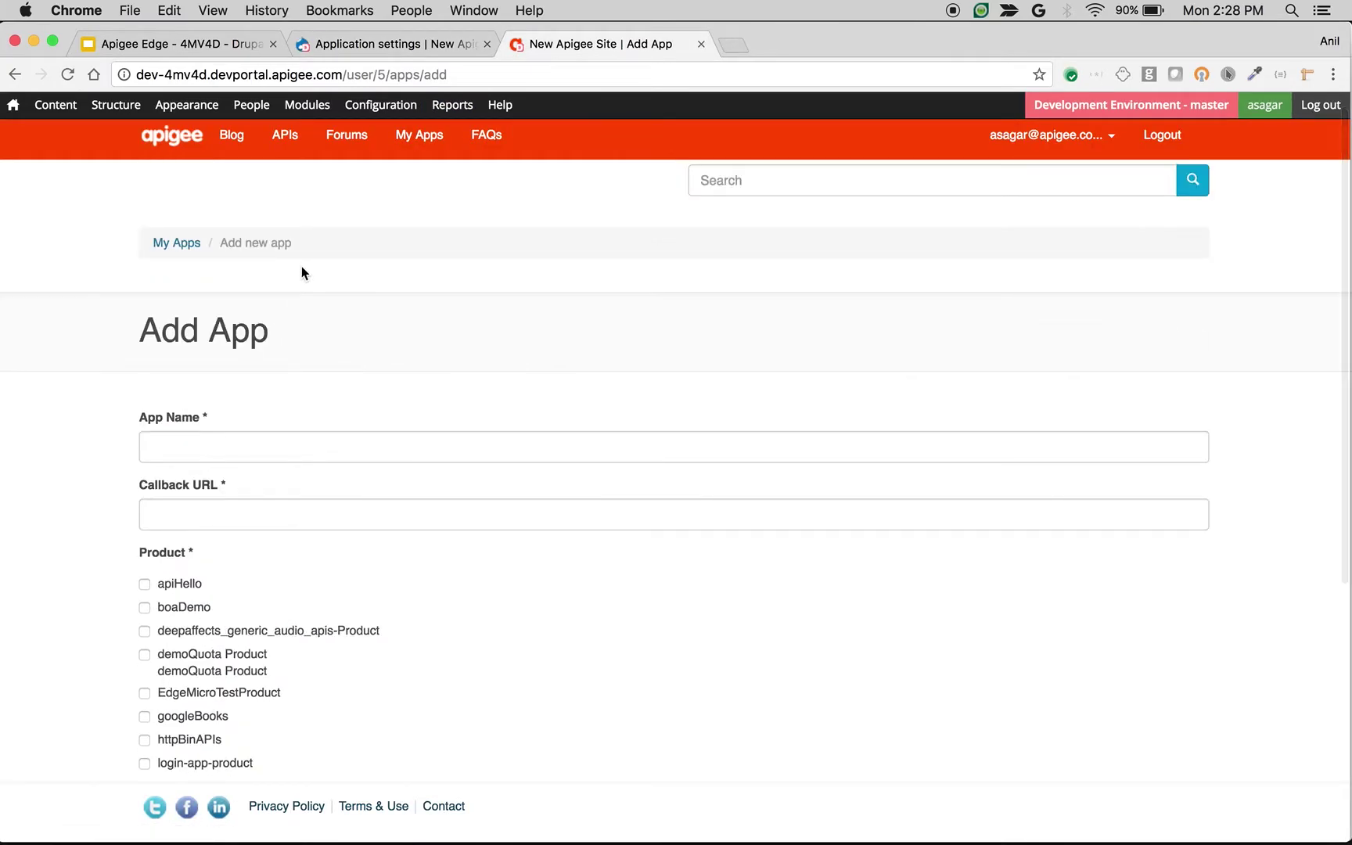
click(369, 45)
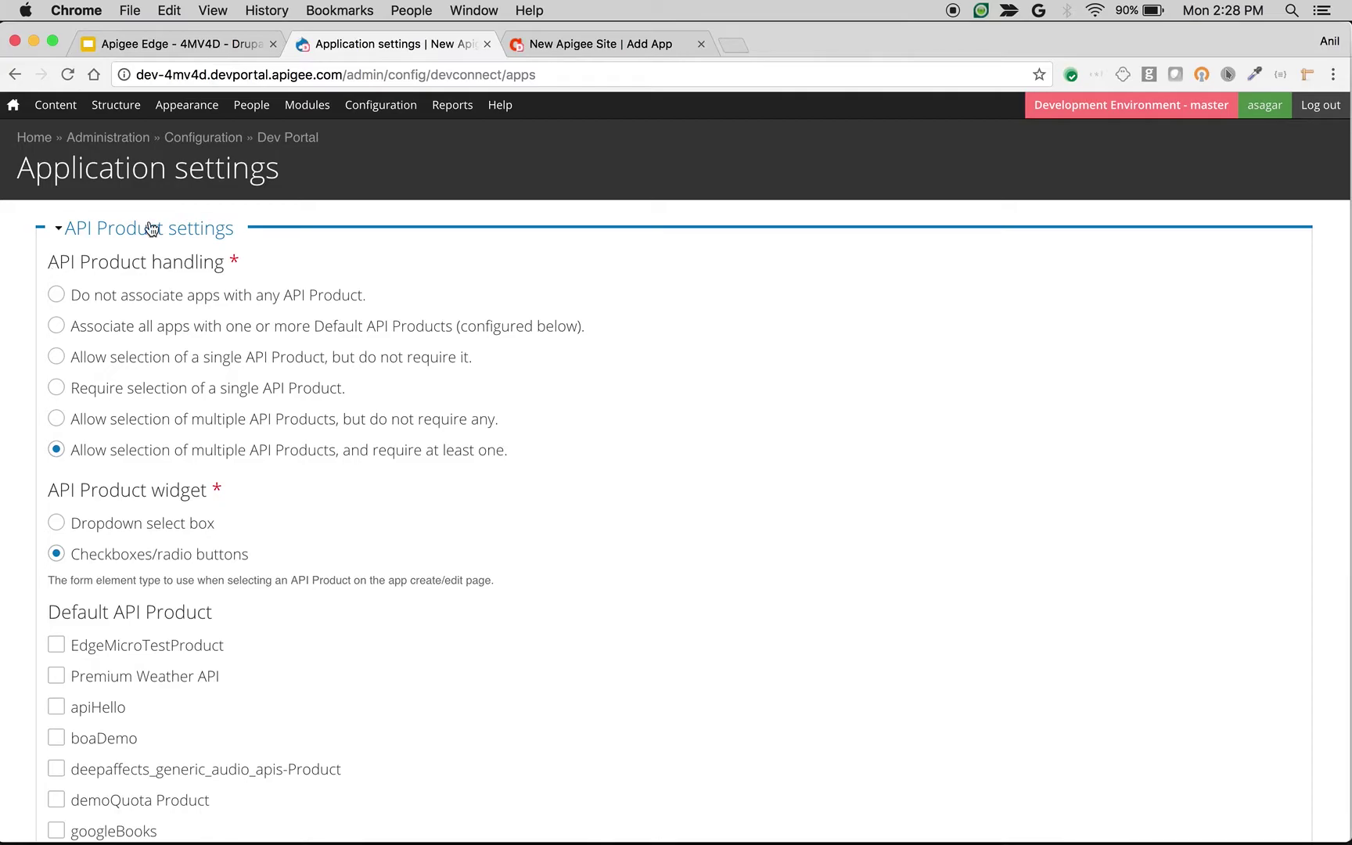
Step: Set product handling to 'Do not associate apps with any API Product' and save
click(592, 43)
click(422, 51)
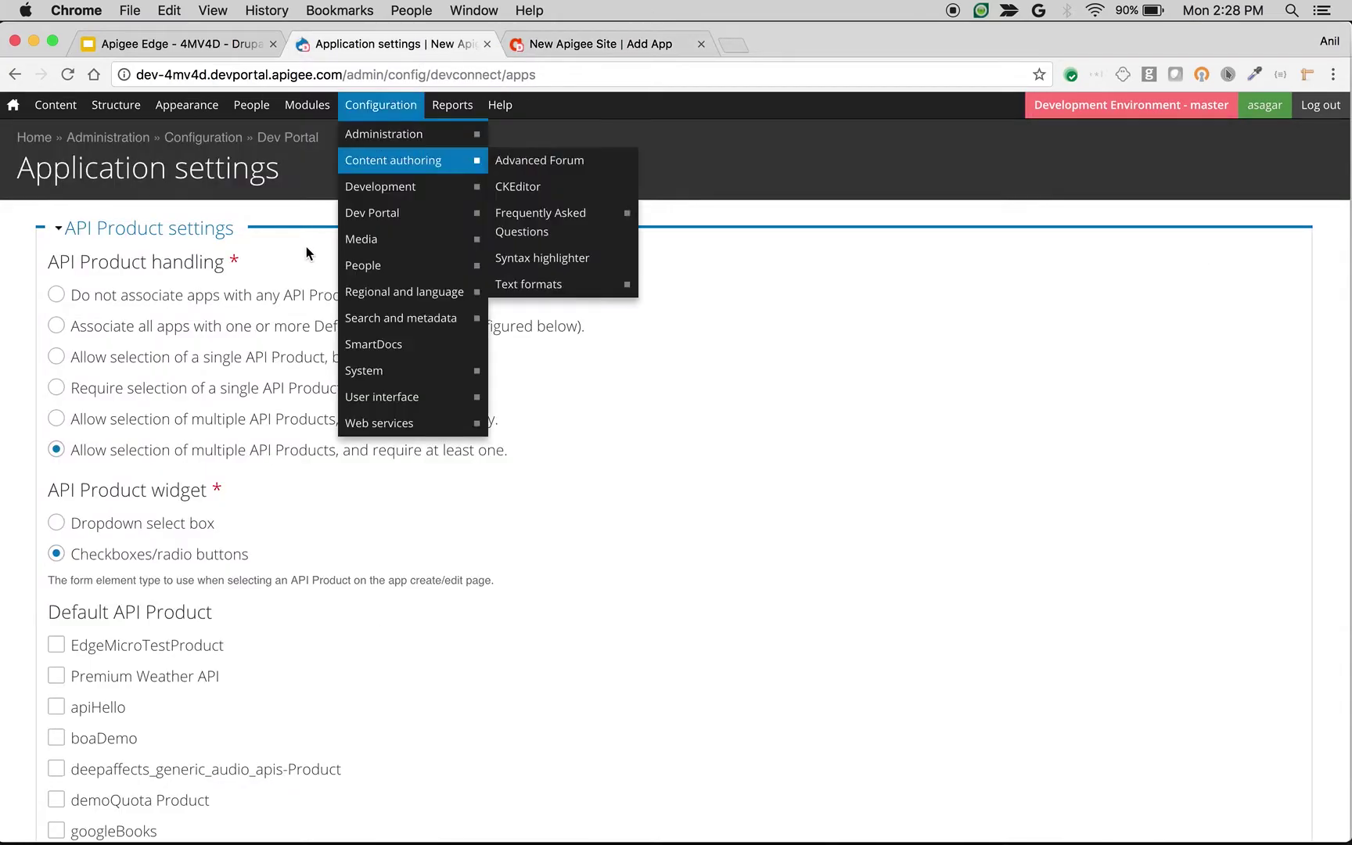
click(170, 295)
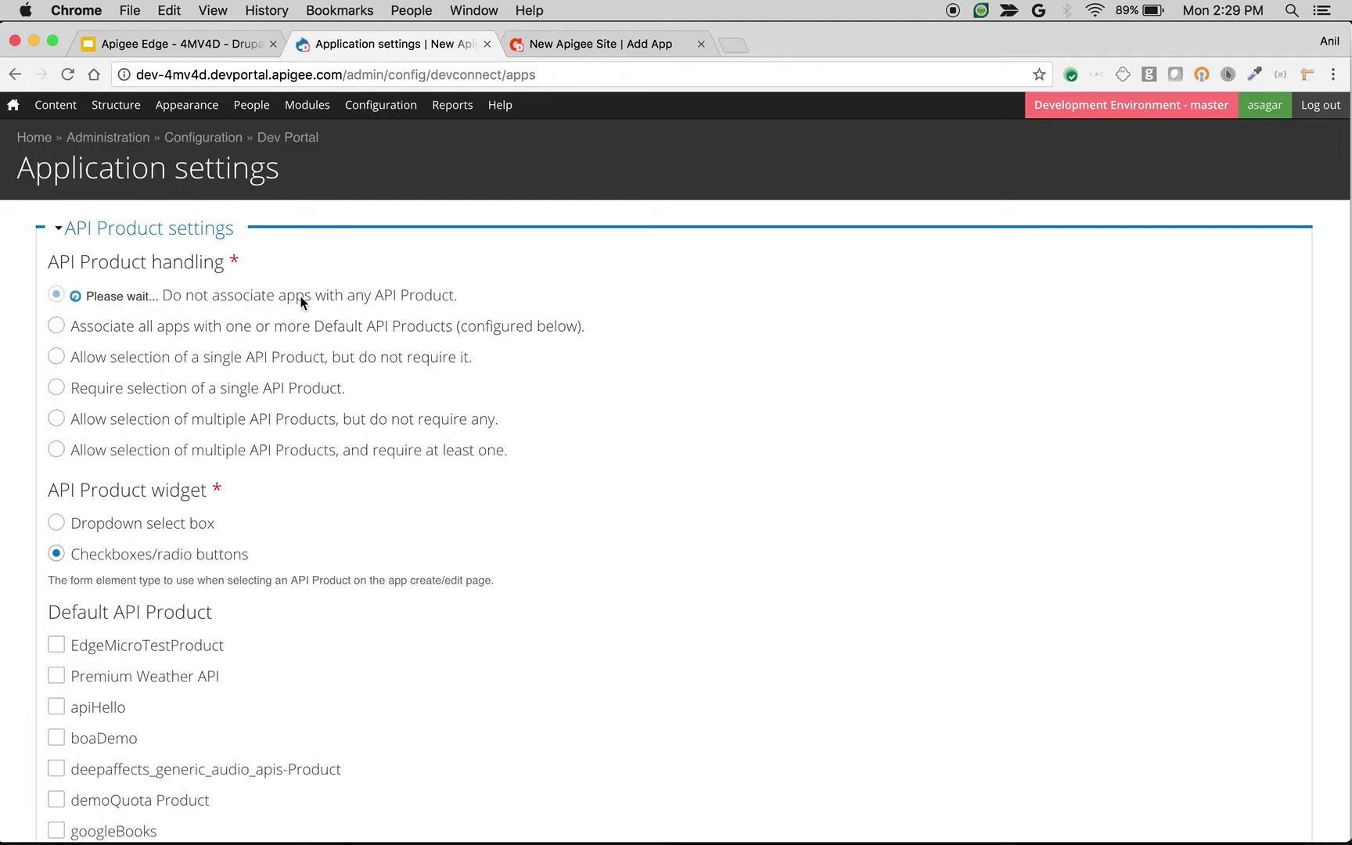
click(575, 45)
scroll(180, 619, down, 3)
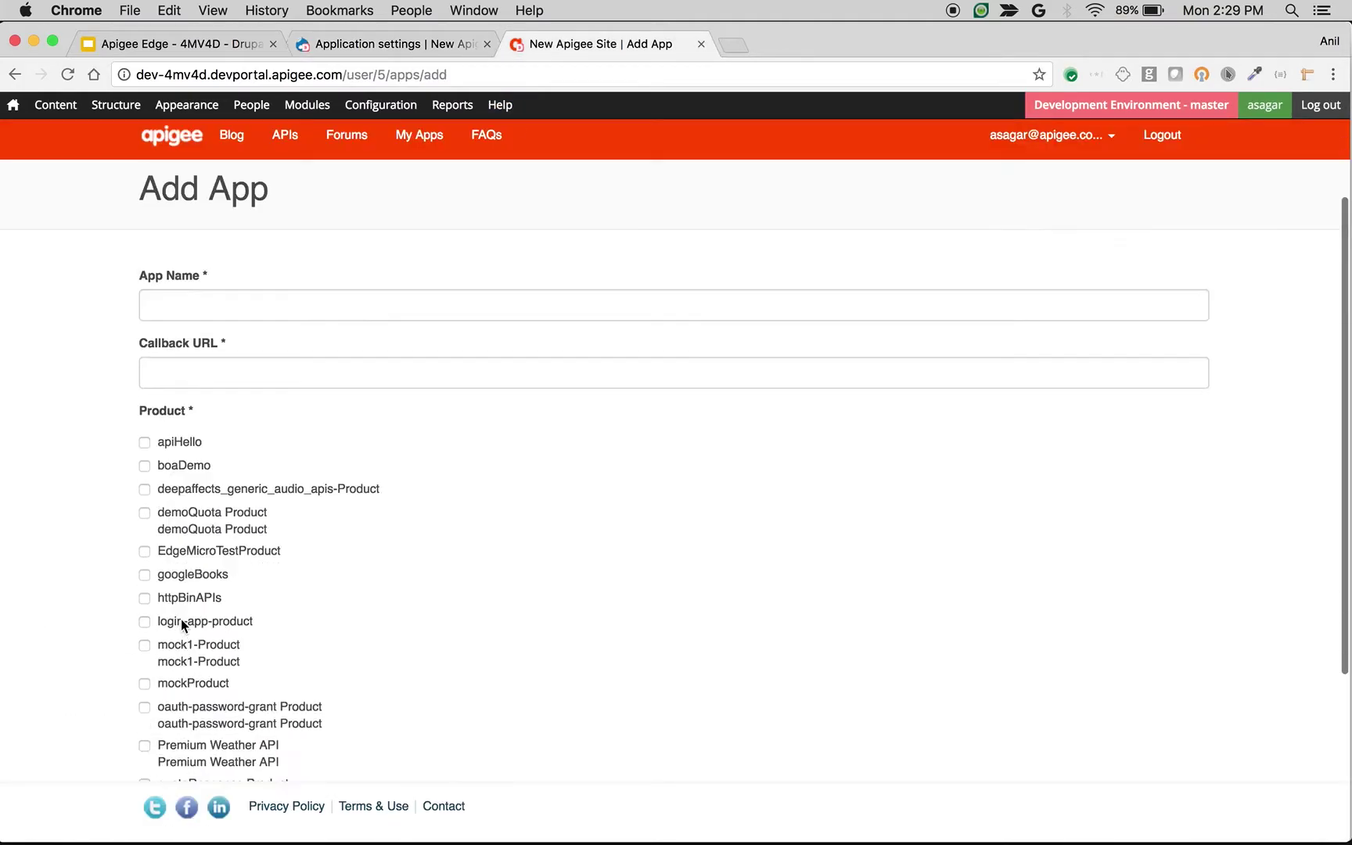
scroll(181, 619, down, 1)
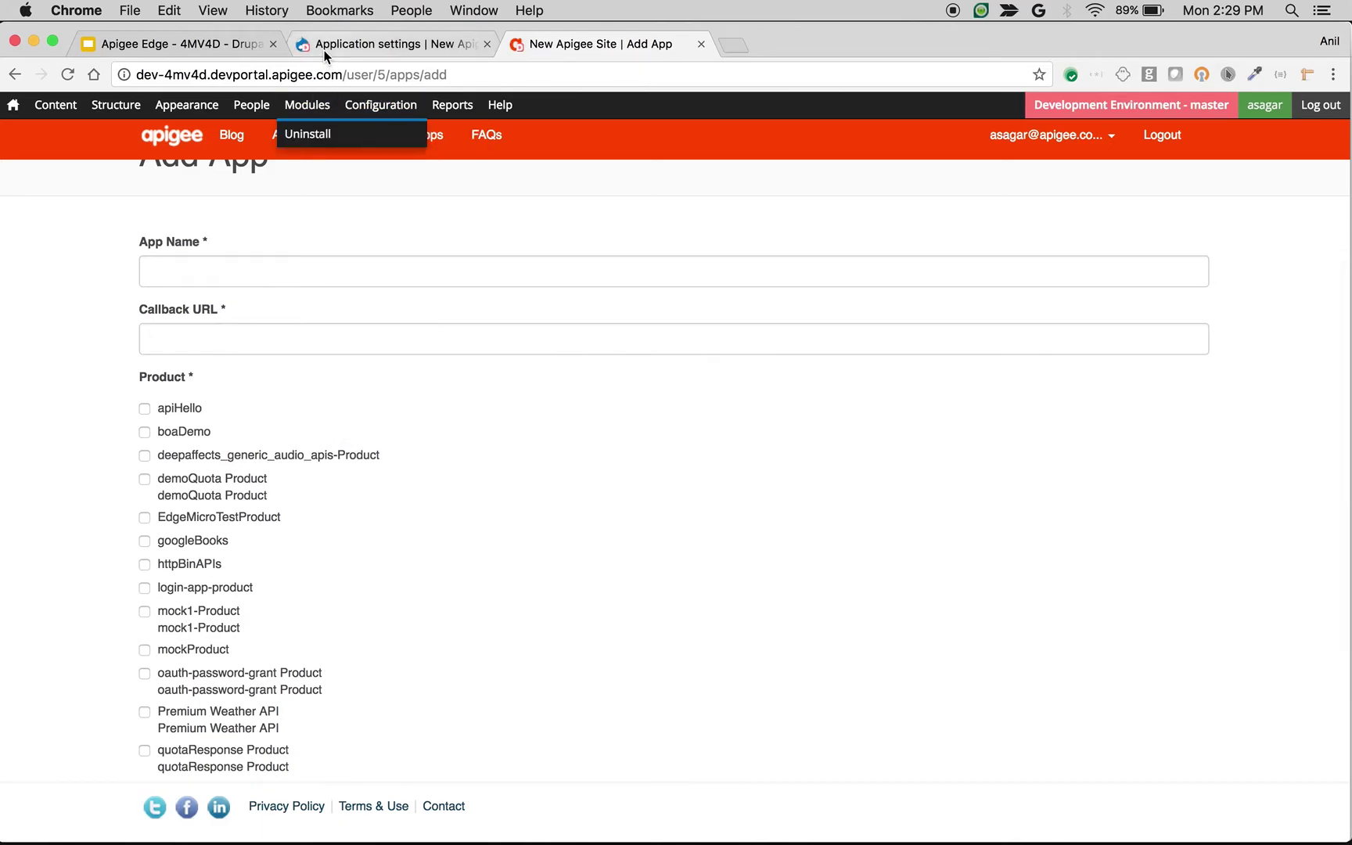
click(376, 45)
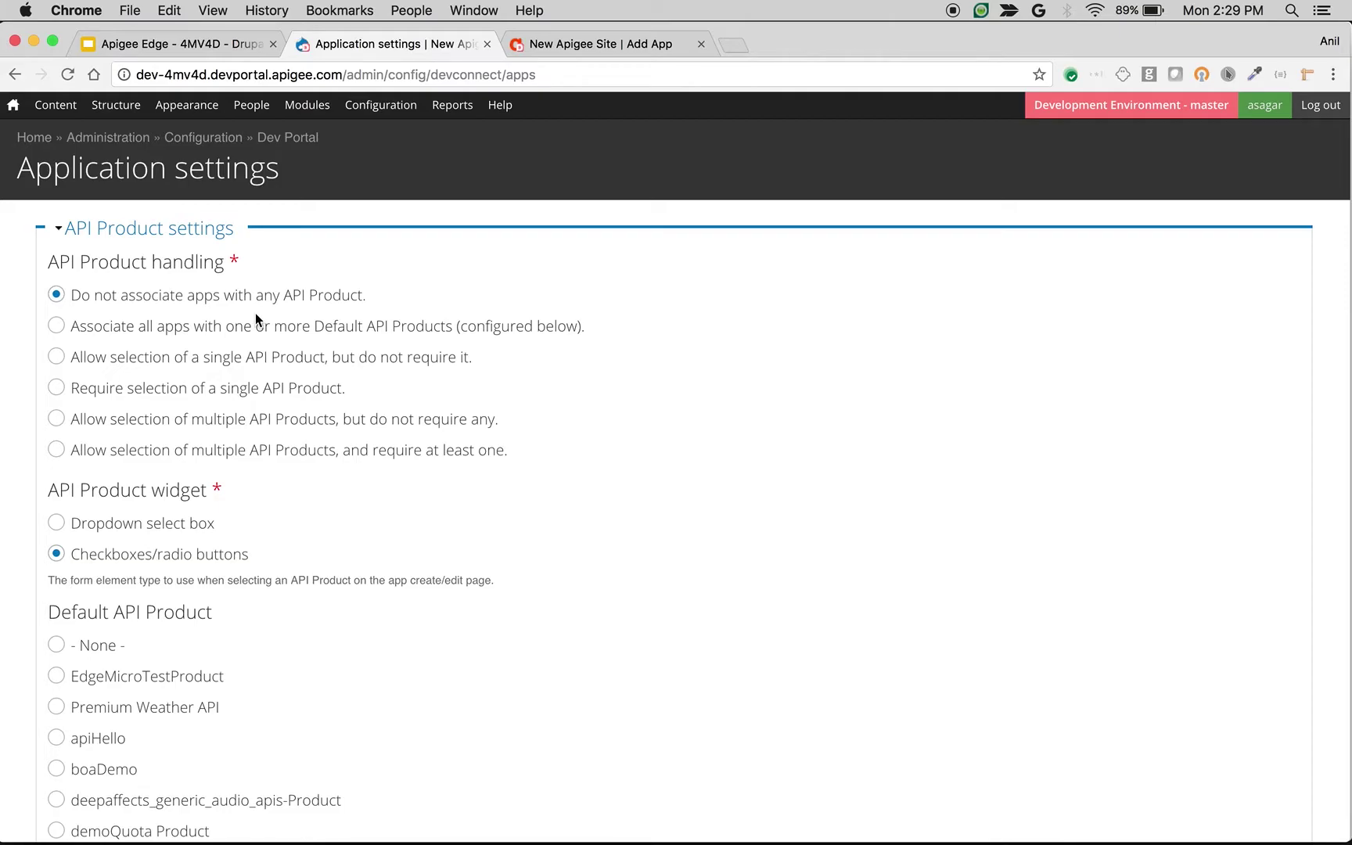
scroll(256, 366, down, 10)
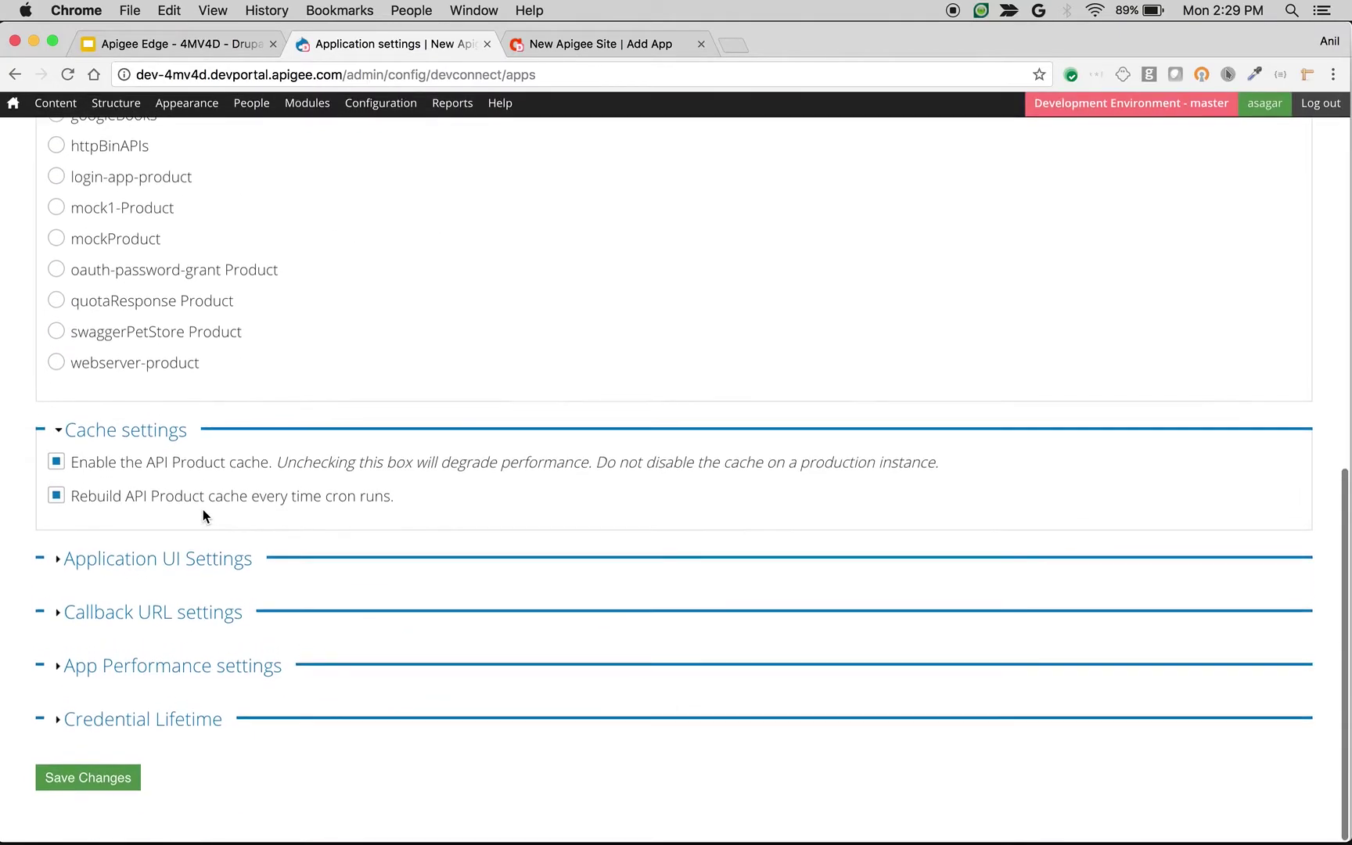
click(88, 777)
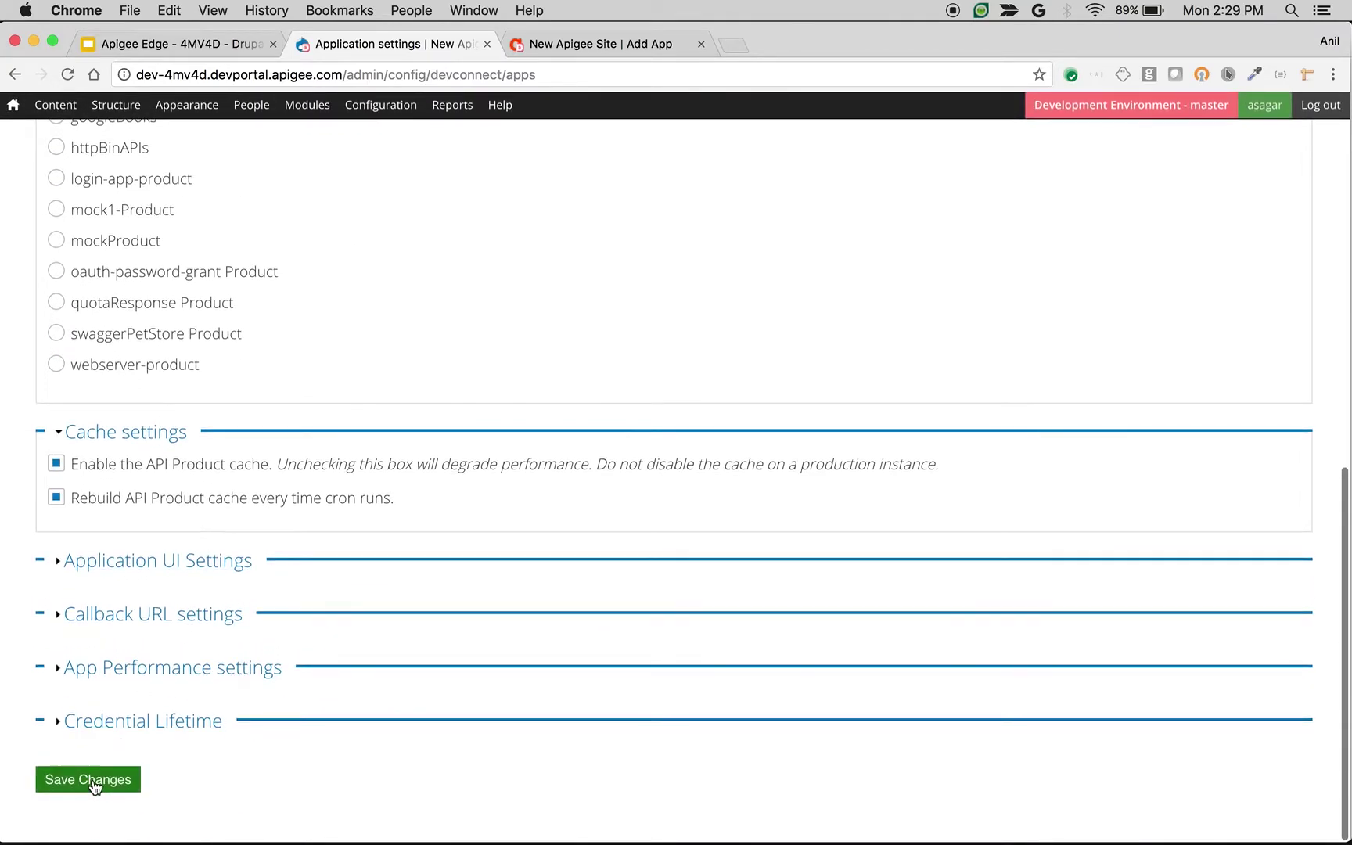
Step: Reload the Add App form to confirm the product field is gone
click(528, 42)
click(482, 76)
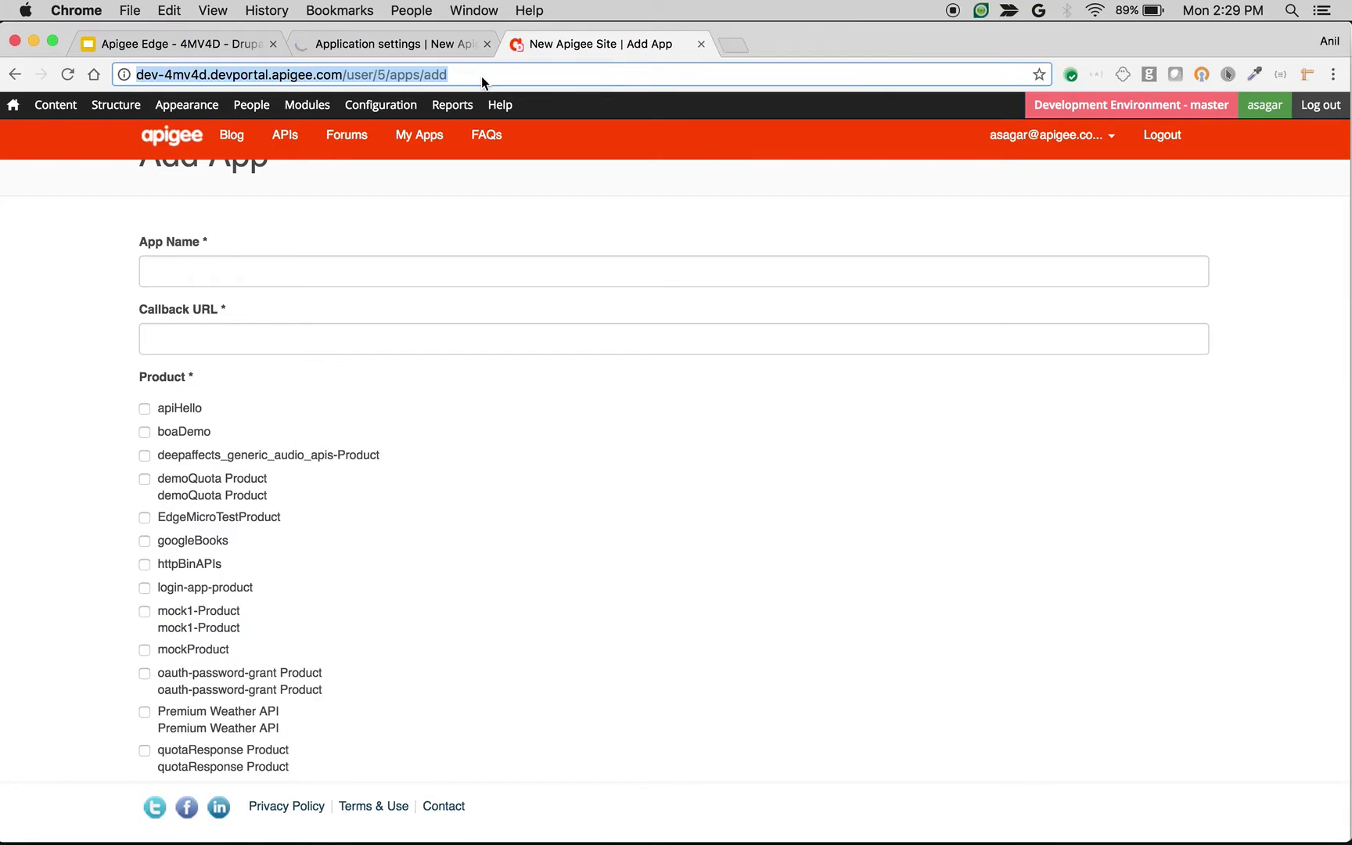
key(Return)
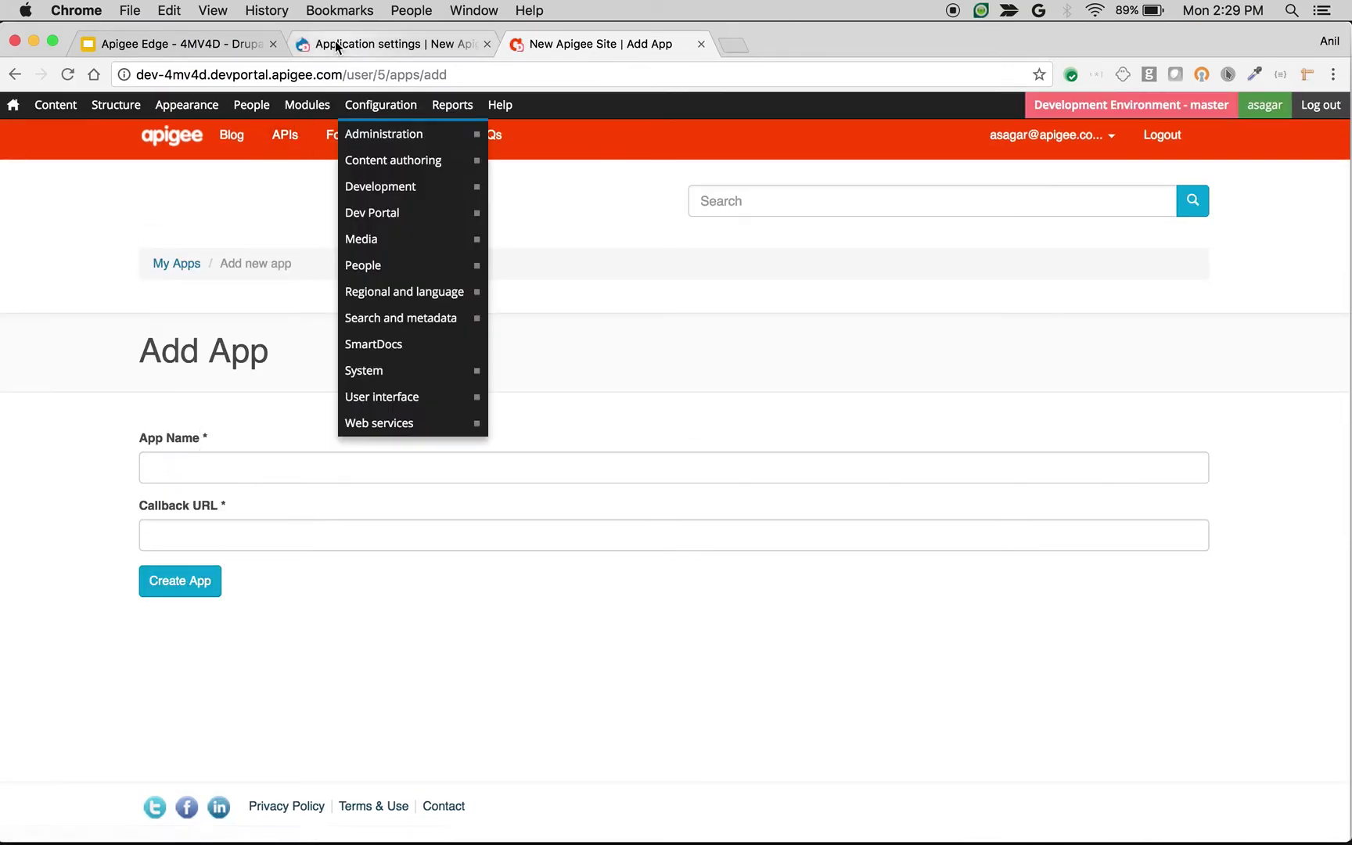
Step: Associate all apps with default products apiHello, boaDemo and mockProduct, and save
click(396, 44)
click(110, 386)
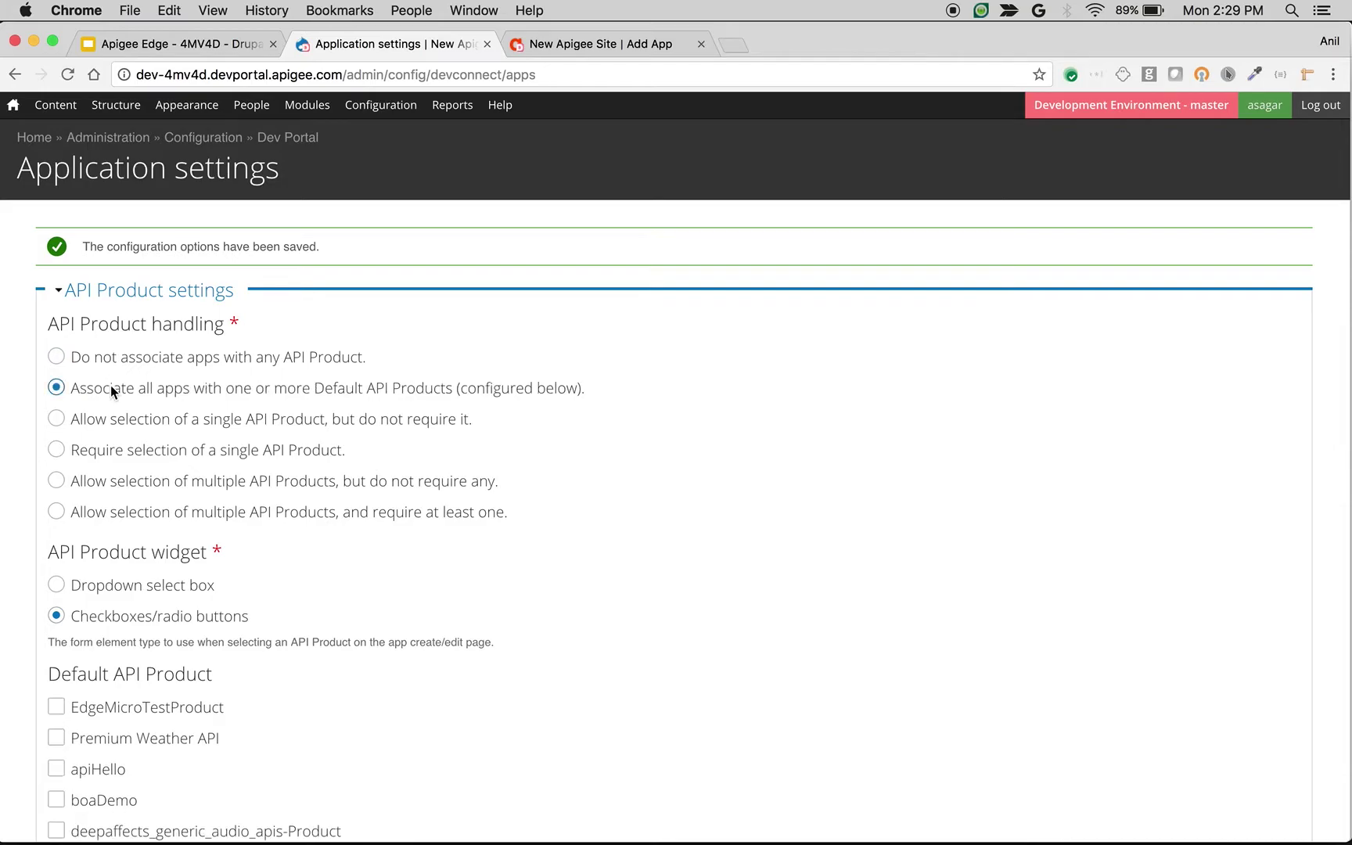
scroll(109, 522, down, 5)
scroll(110, 529, down, 2)
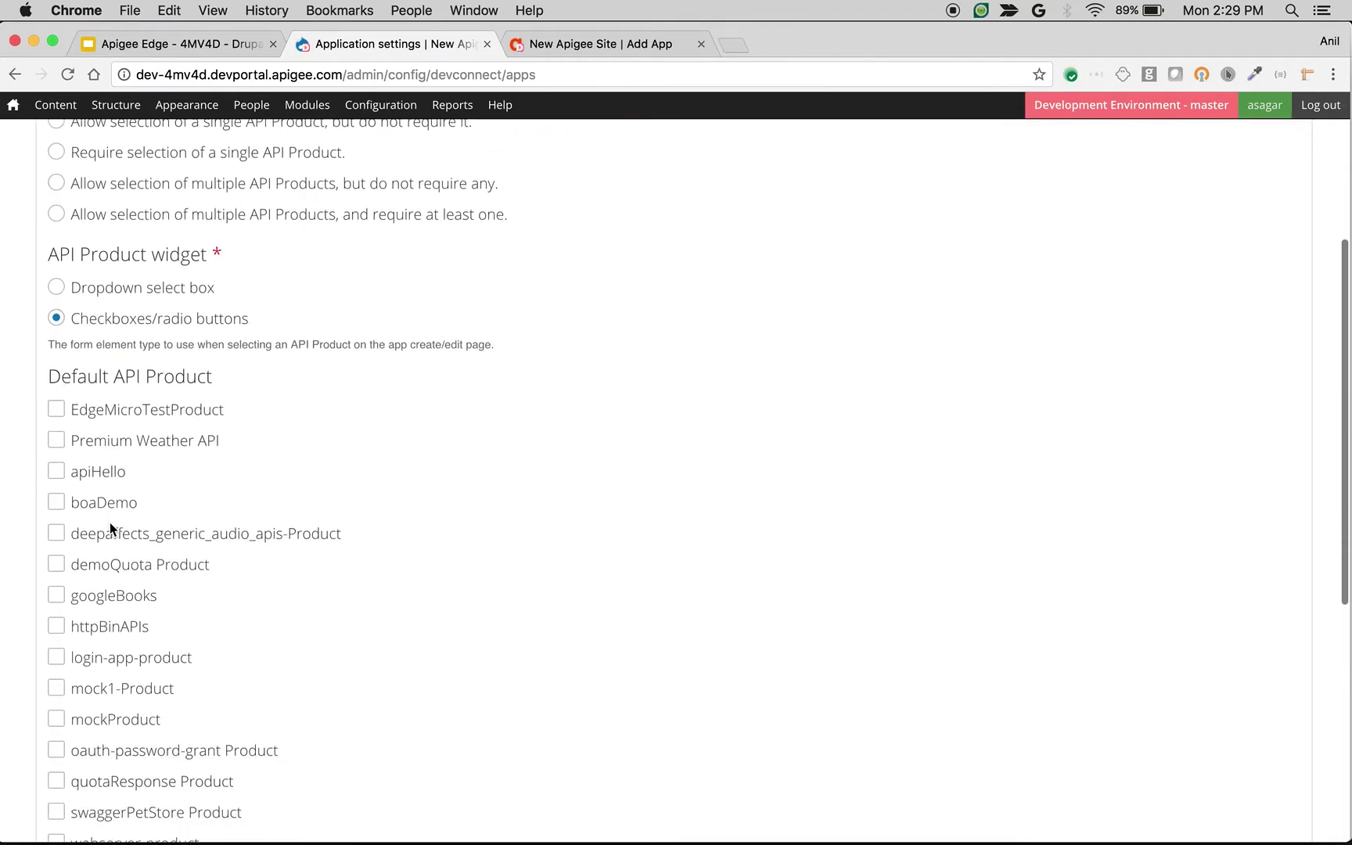
click(76, 473)
click(76, 501)
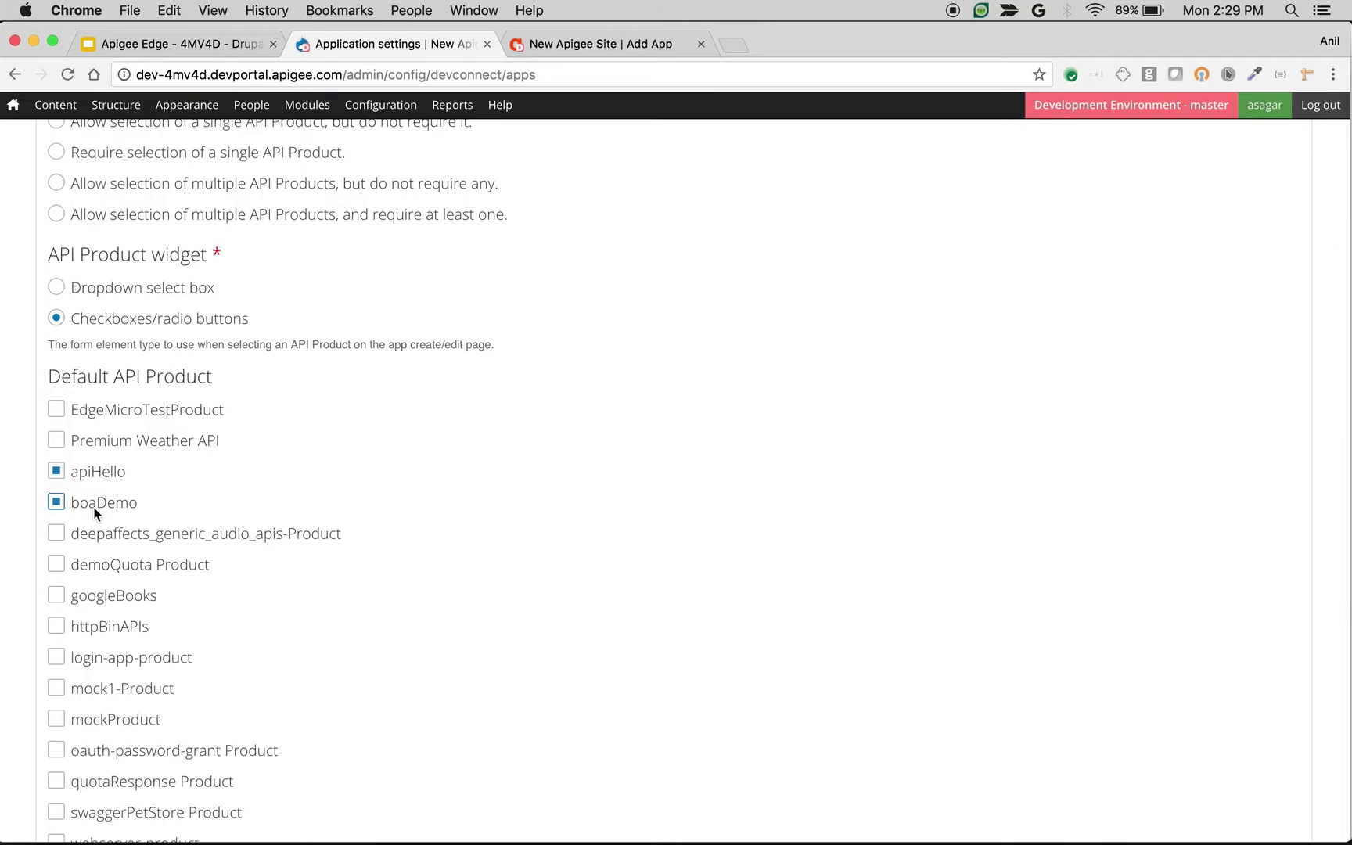
scroll(94, 515, down, 5)
scroll(92, 513, down, 5)
scroll(91, 512, up, 5)
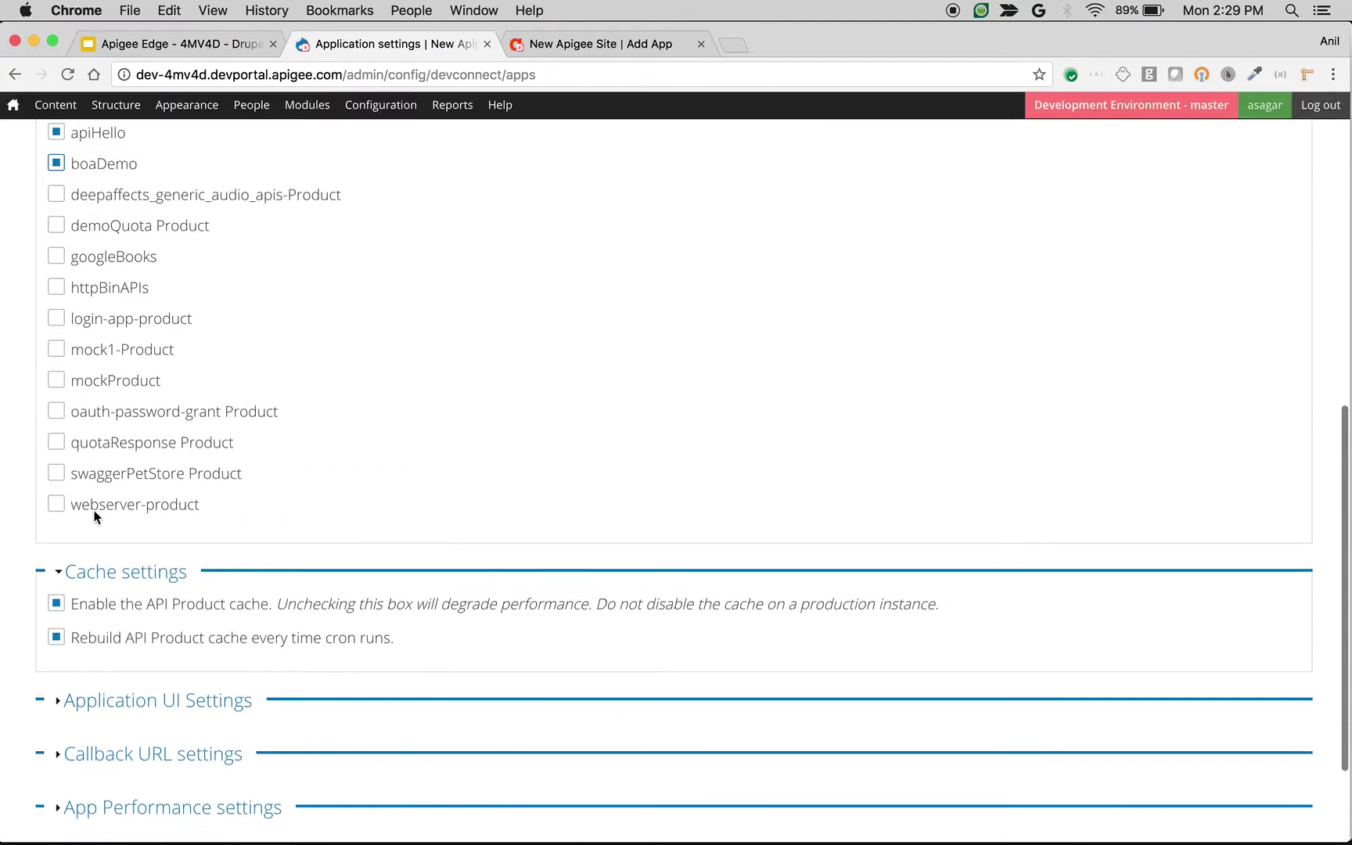
click(91, 510)
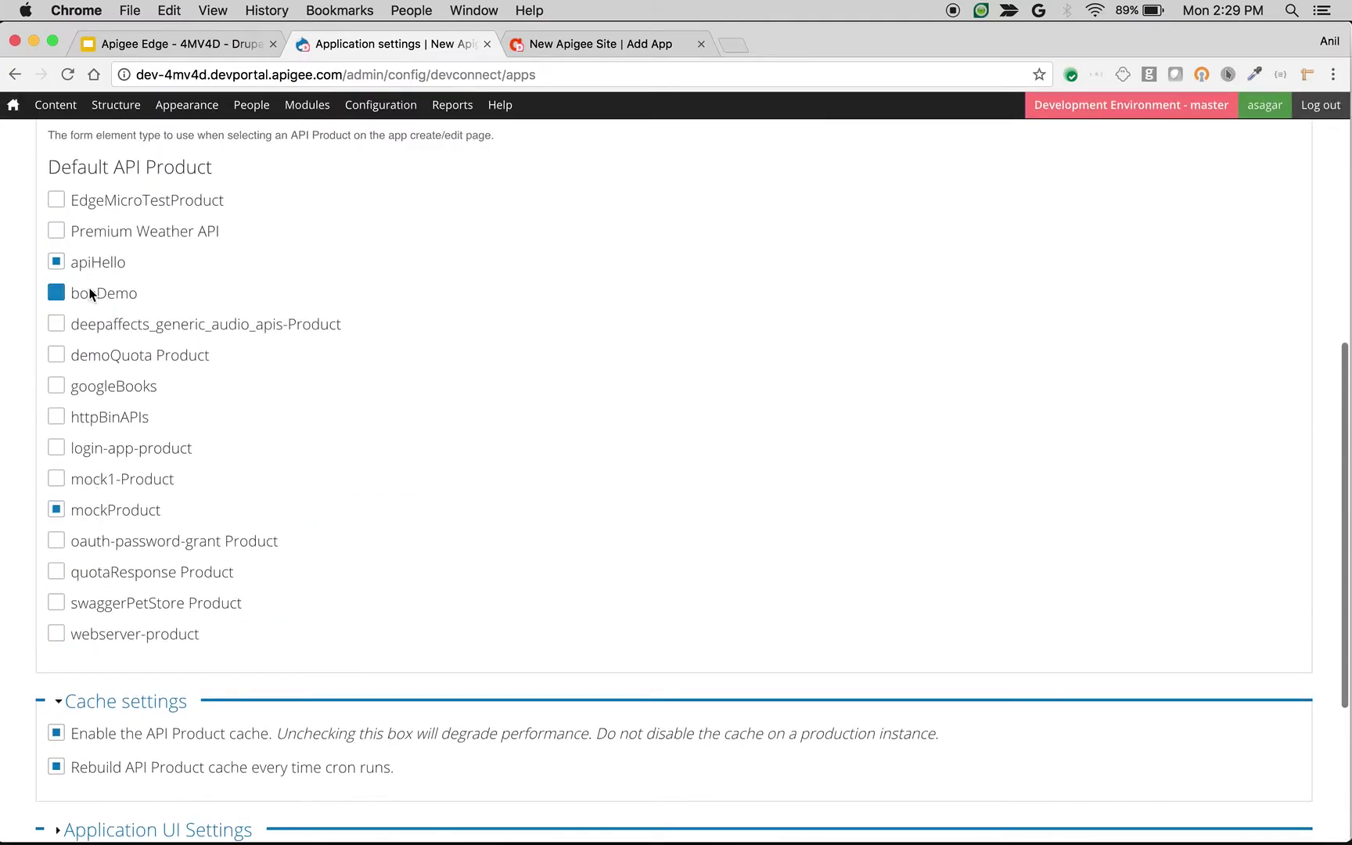
scroll(169, 405, down, 6)
click(92, 782)
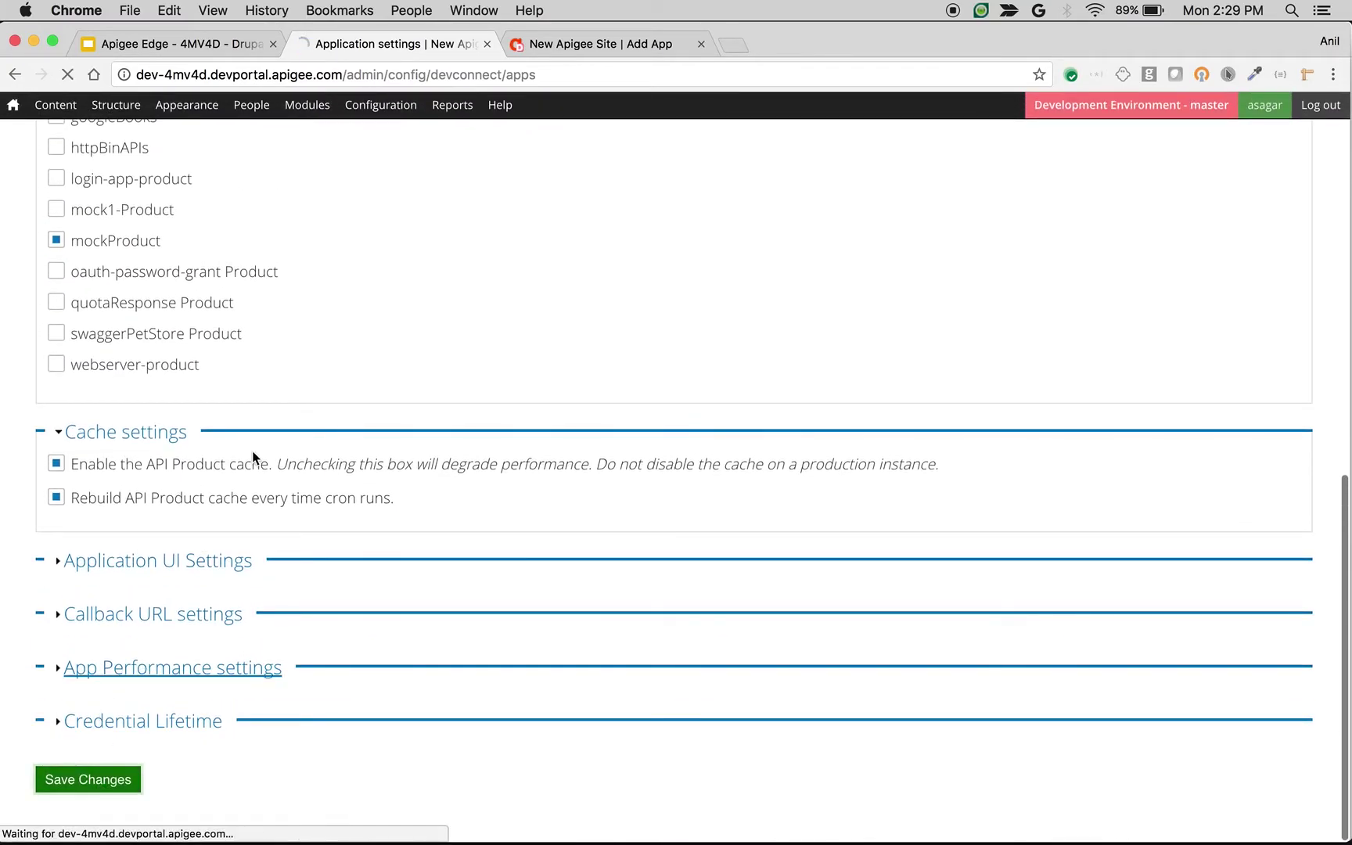
Step: Create the app defaultApp112 with a callback URL
click(560, 48)
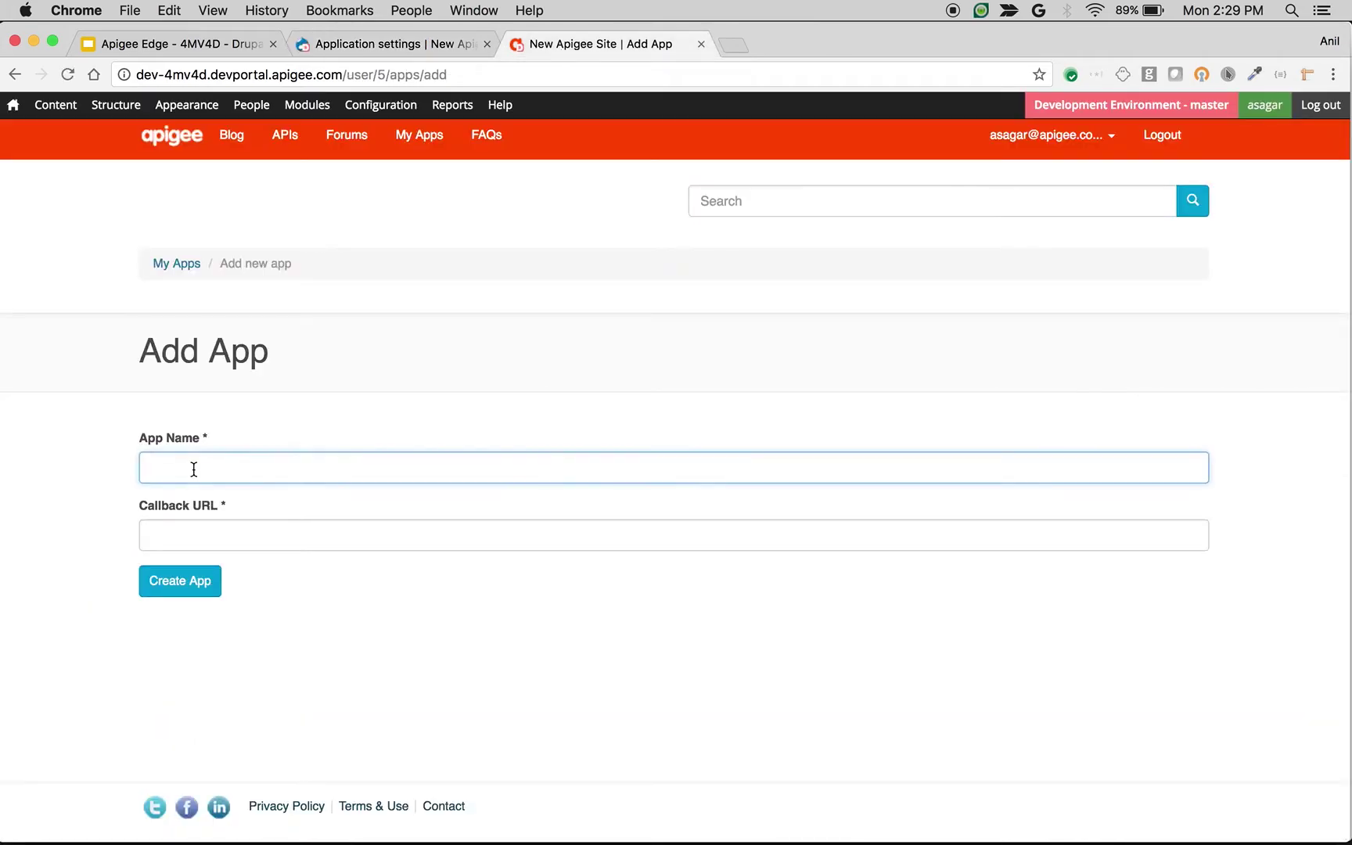
text(defaultApp11)
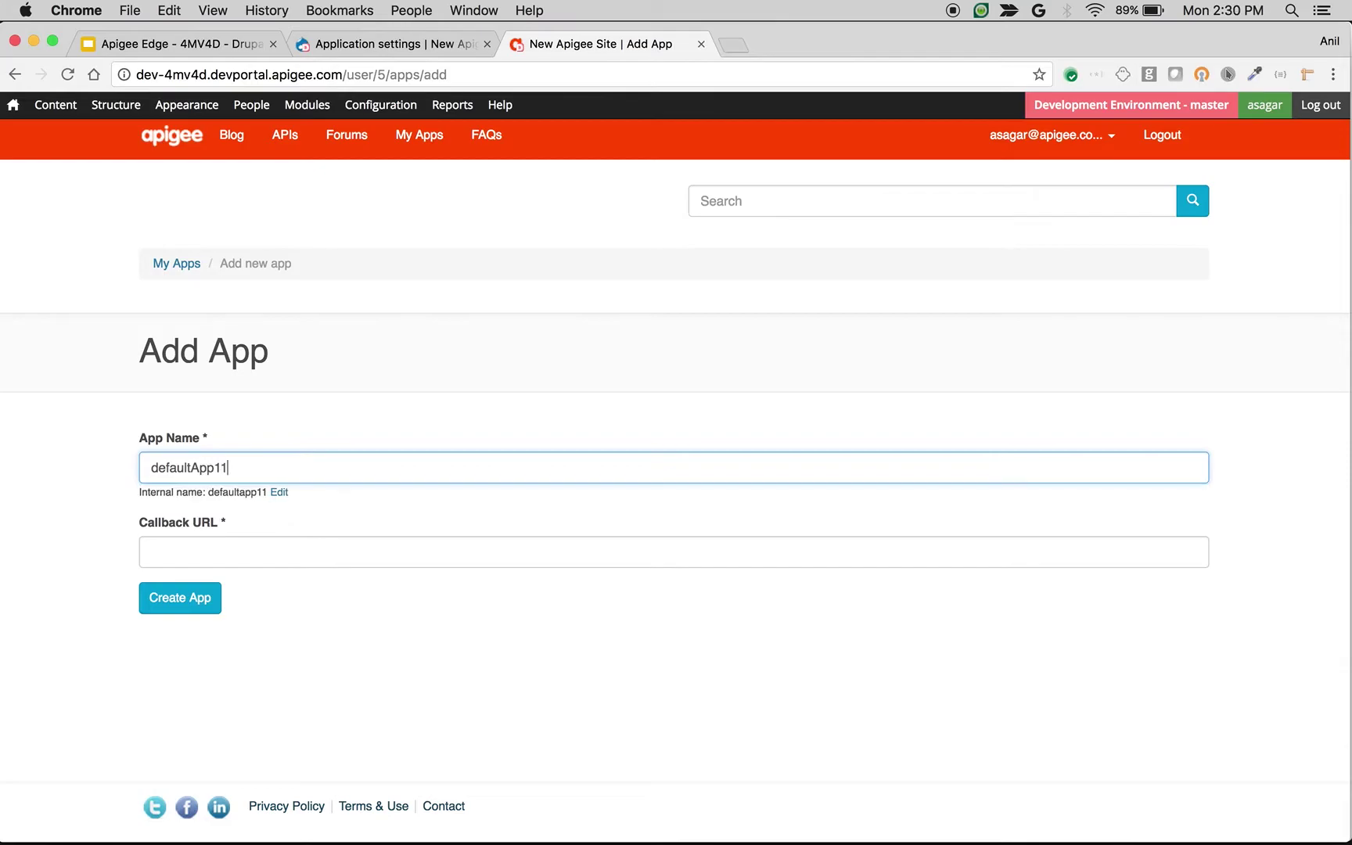
text(2)
click(172, 554)
click(179, 583)
click(178, 598)
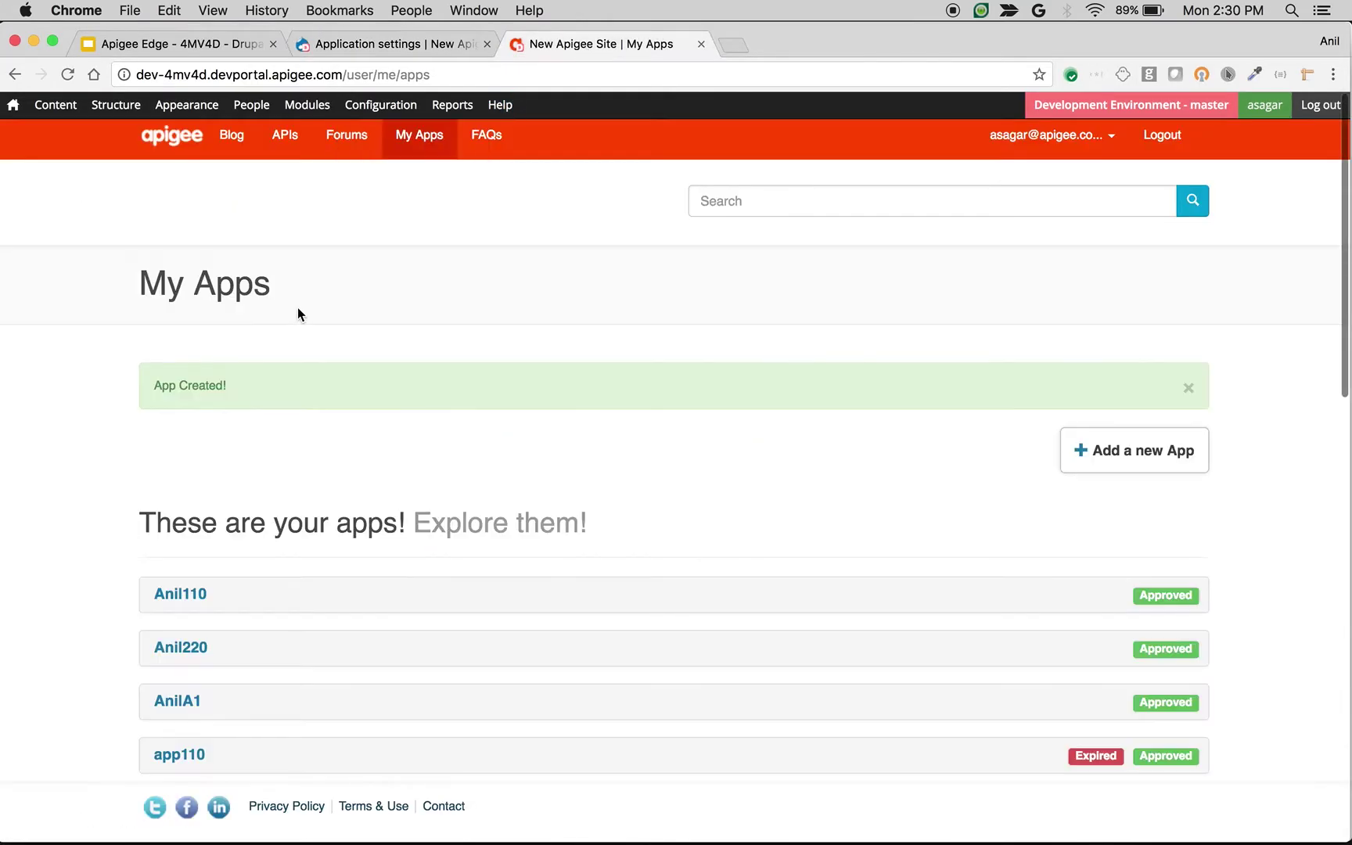
Step: Expand defaultApp112 in My Apps to view its pending products apiHello and mockProduct
scroll(263, 670, down, 5)
drag(305, 451, 243, 458)
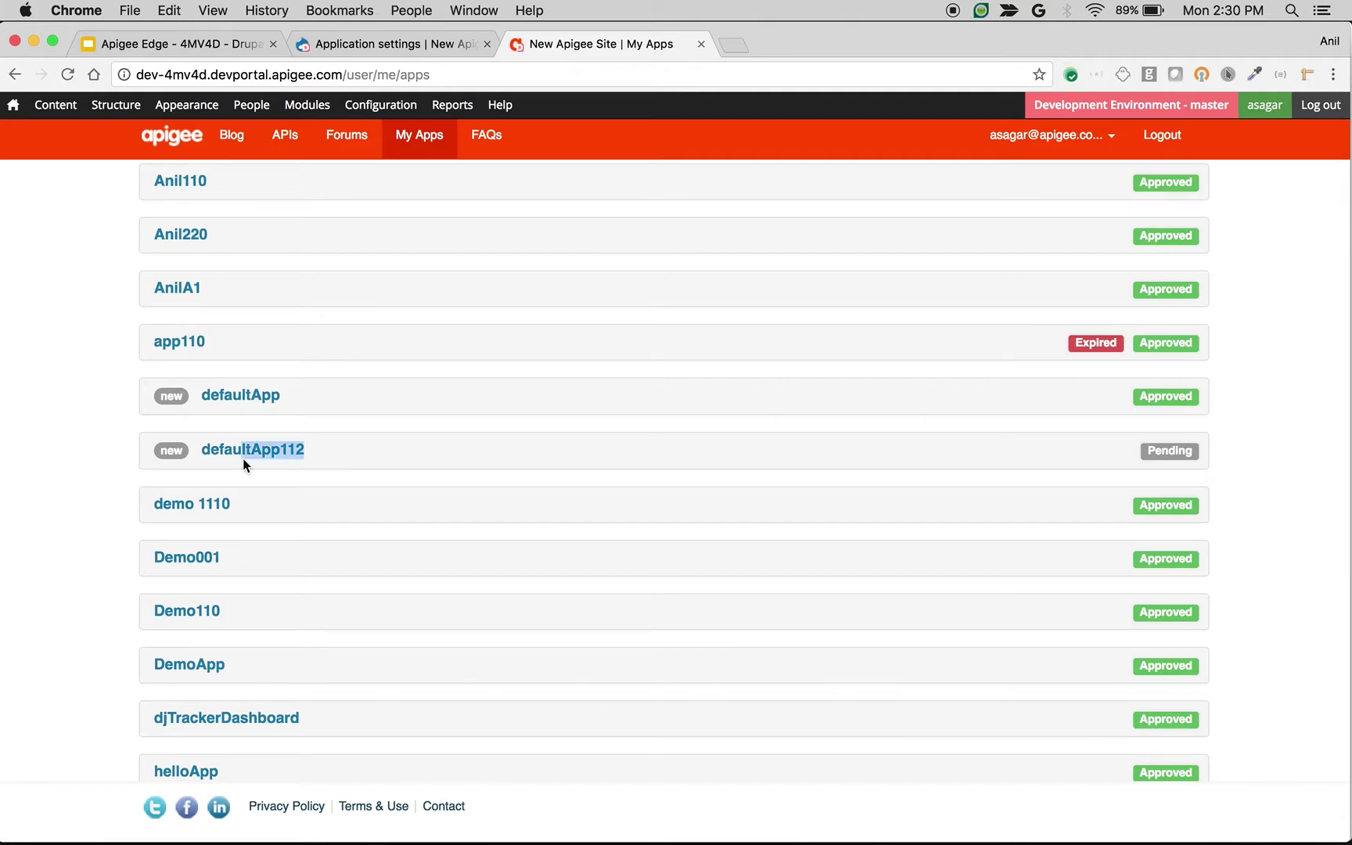
click(242, 457)
click(249, 505)
scroll(252, 512, down, 3)
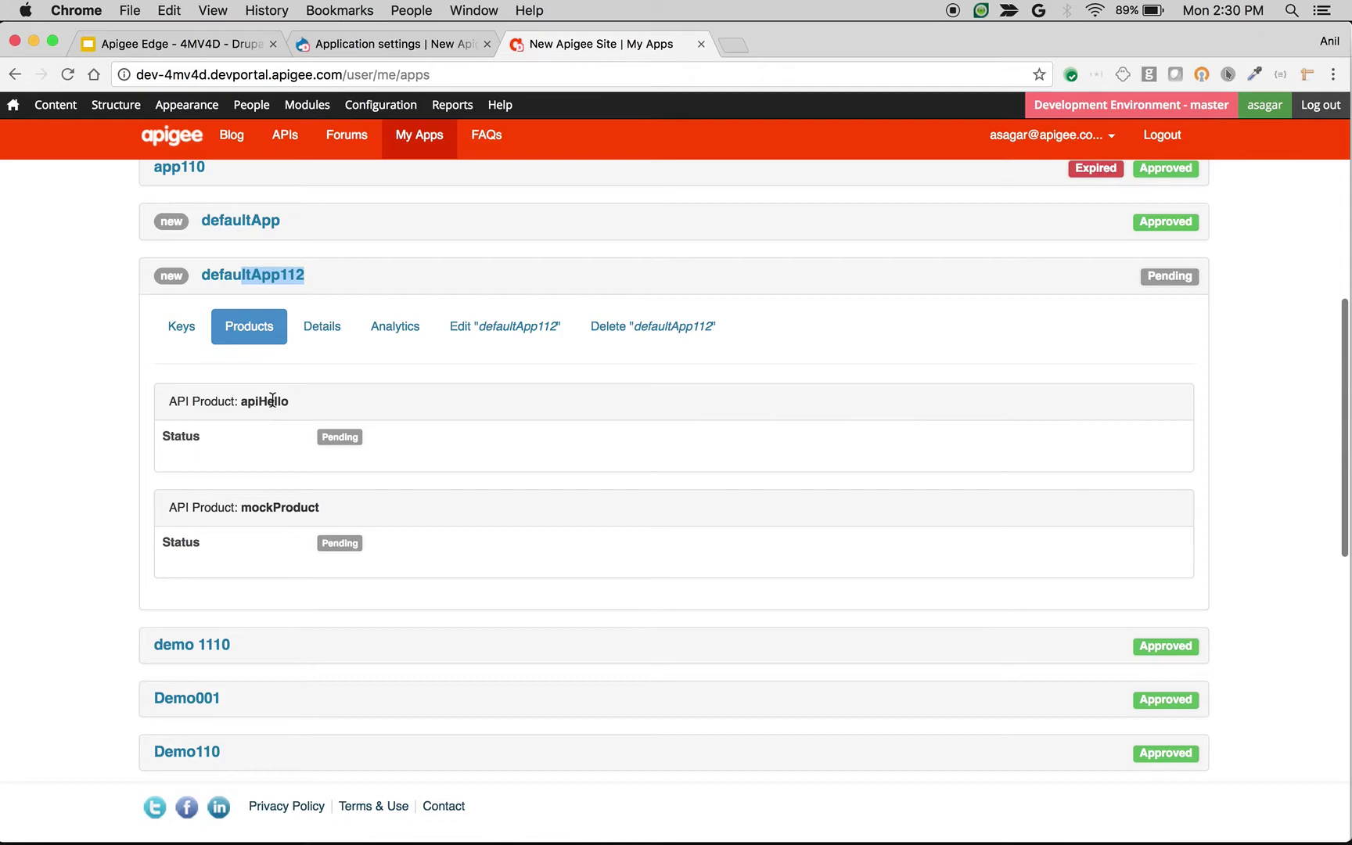
Step: Choose 'Allow selection of a single API Product, but do not require it' and reload My Apps
click(361, 45)
scroll(194, 371, up, 5)
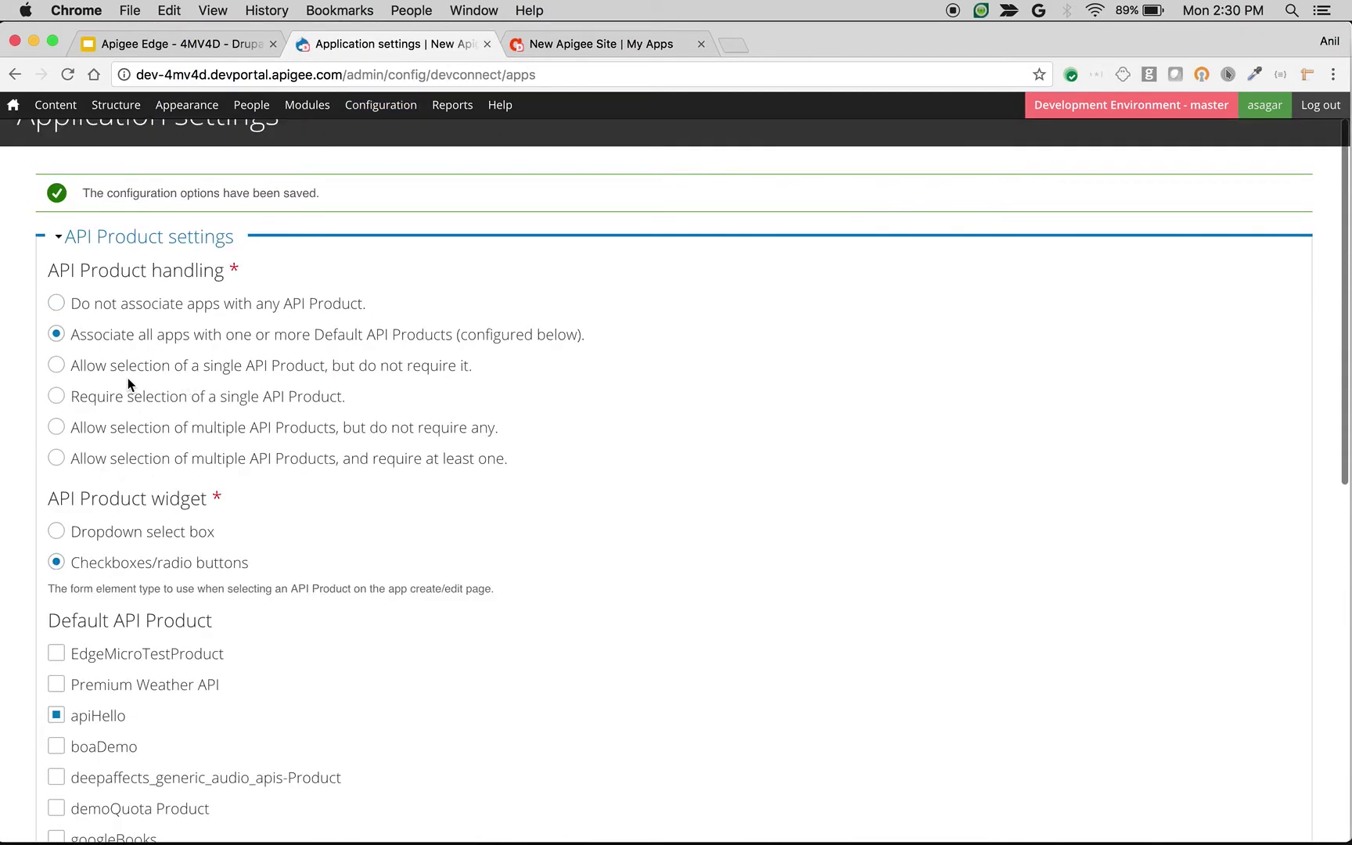
click(119, 368)
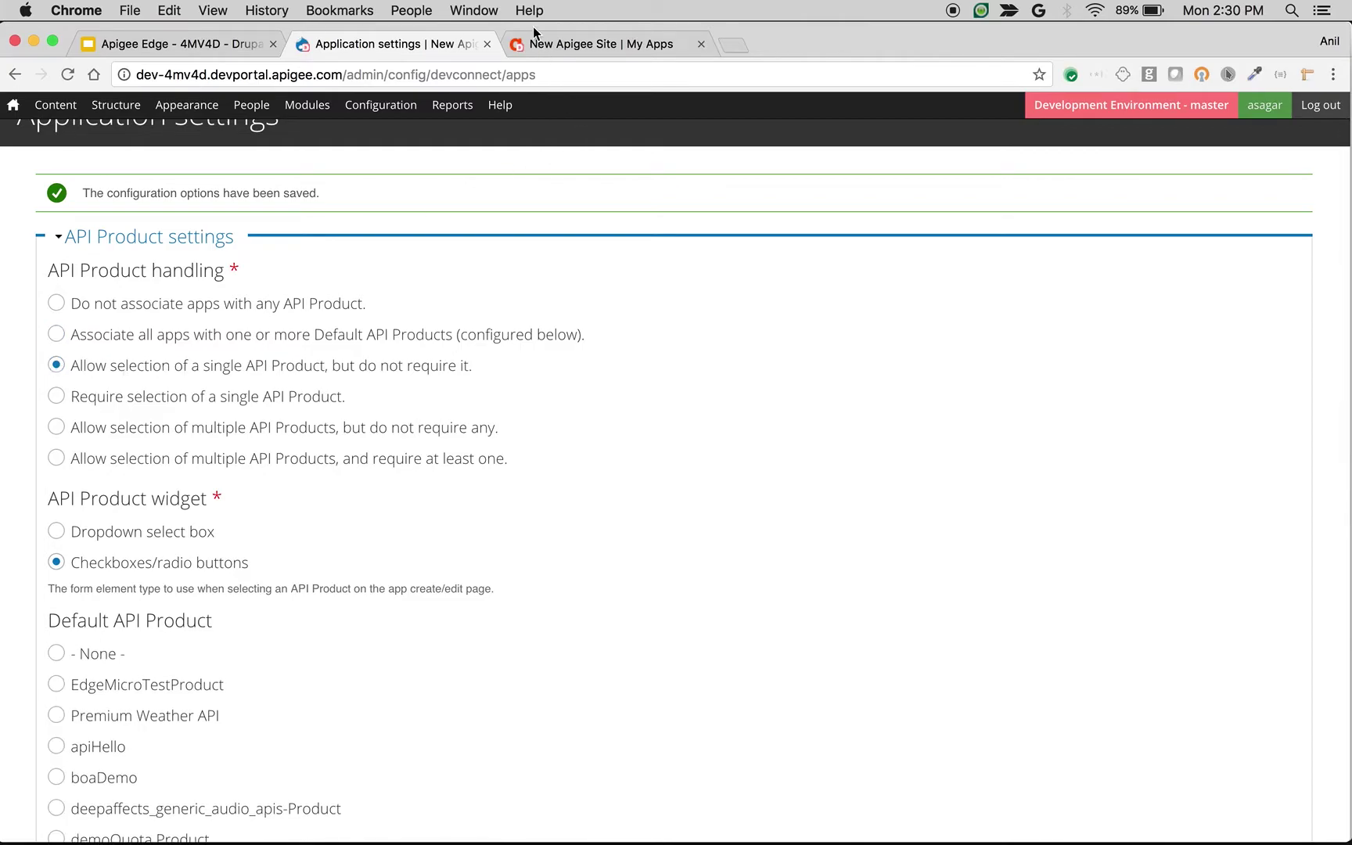
click(533, 48)
key(super+r)
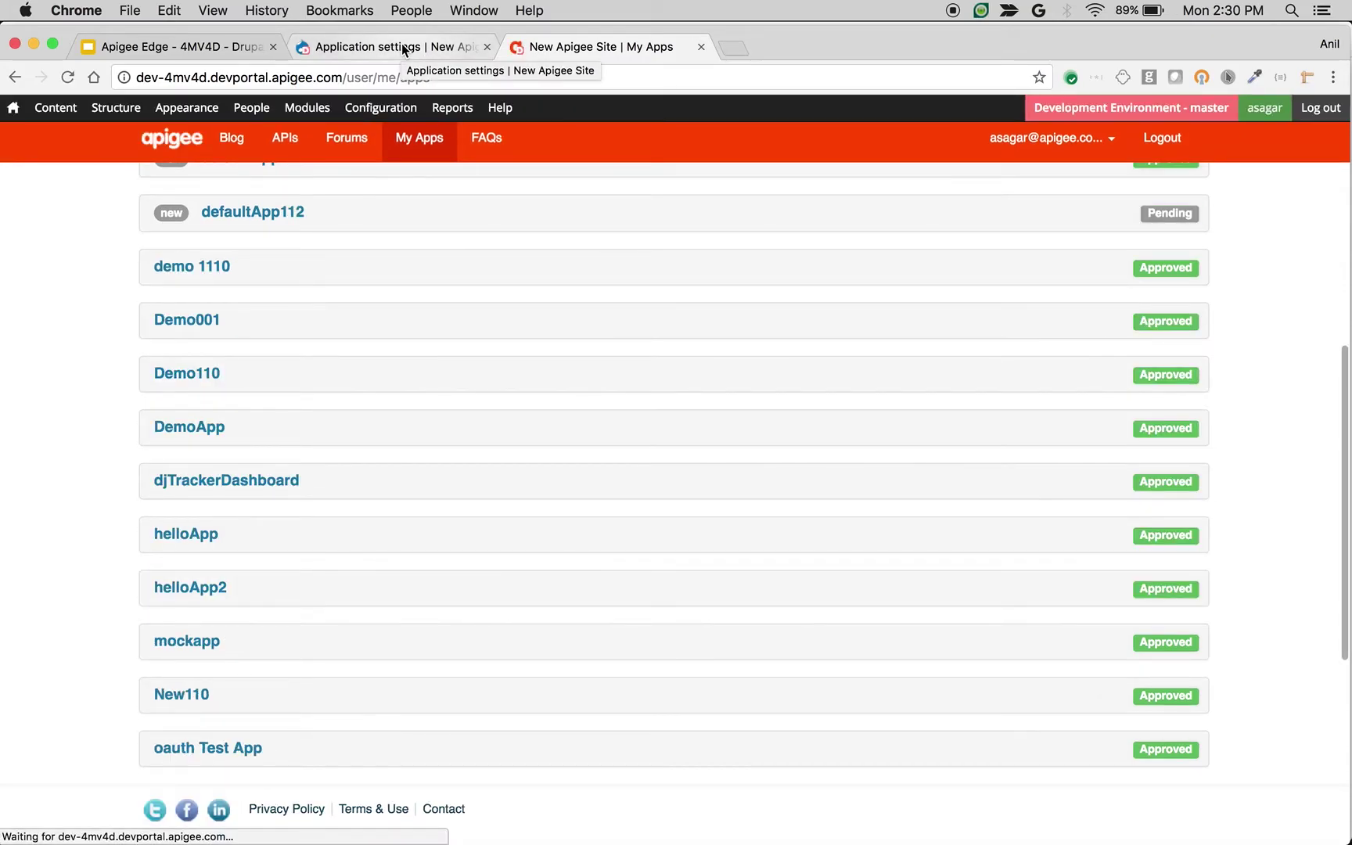
mouse_move(403, 108)
mouse_move(404, 250)
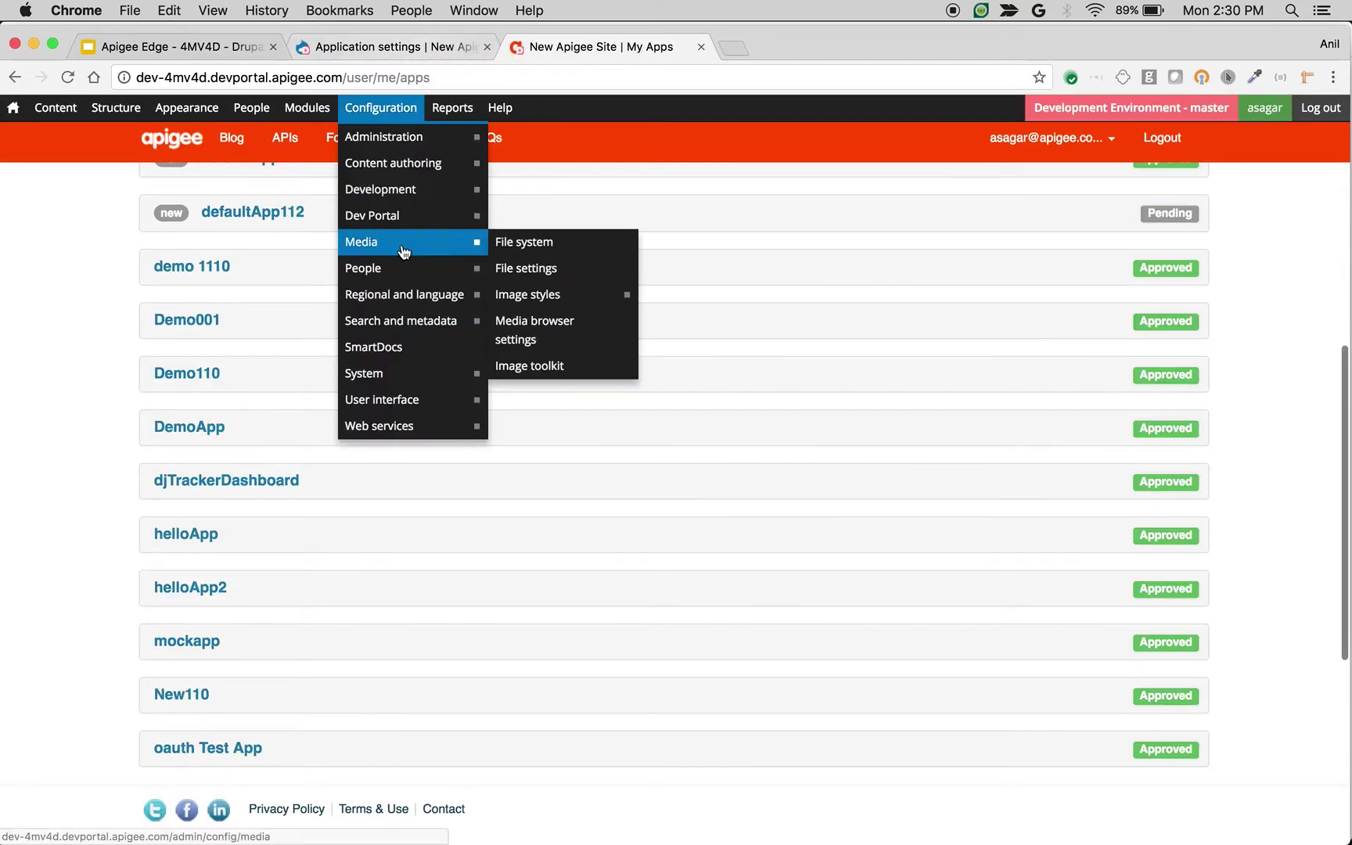
scroll(404, 250, up, 10)
Step: Open the new-app form to see single-product choices, then return to Application settings
click(1132, 391)
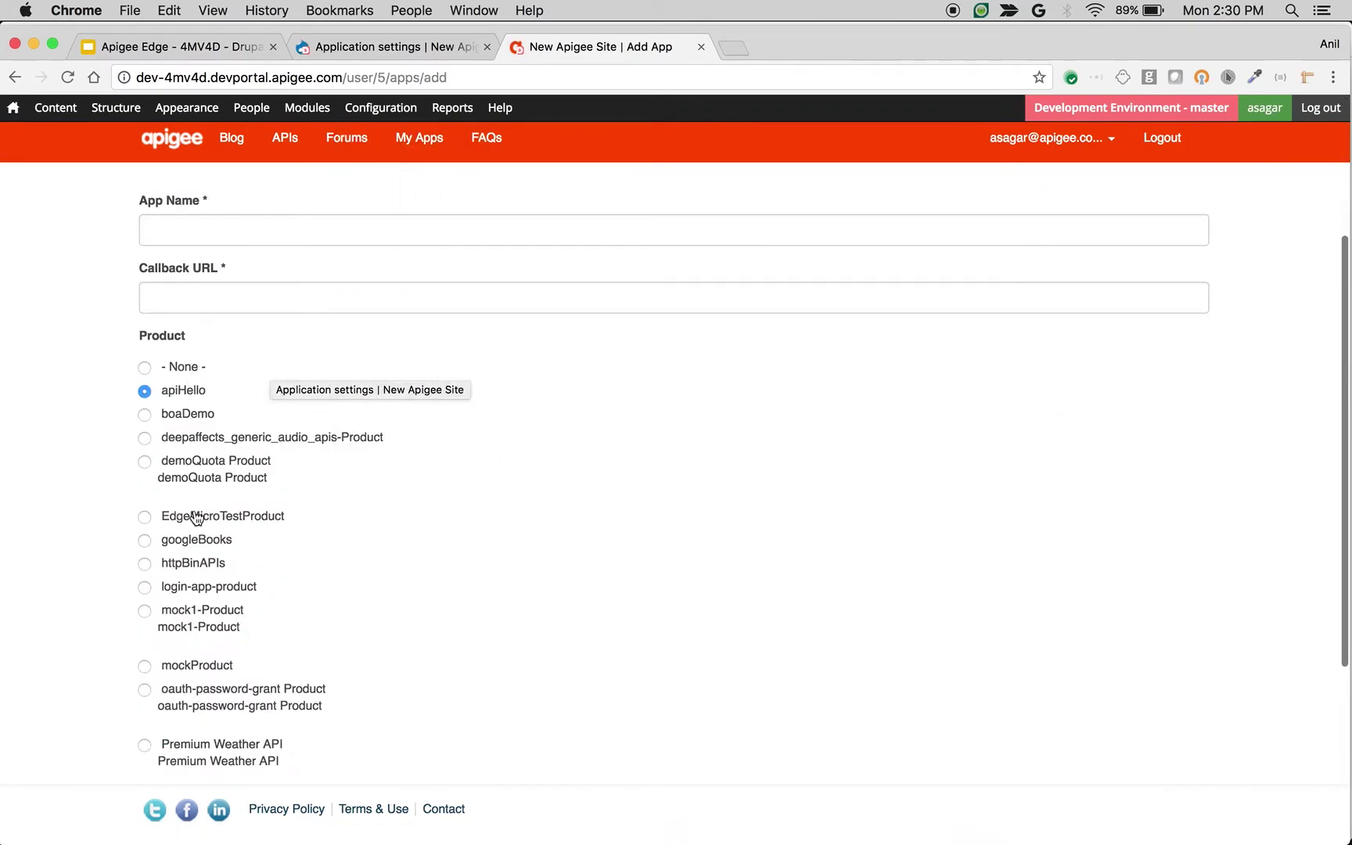
click(395, 43)
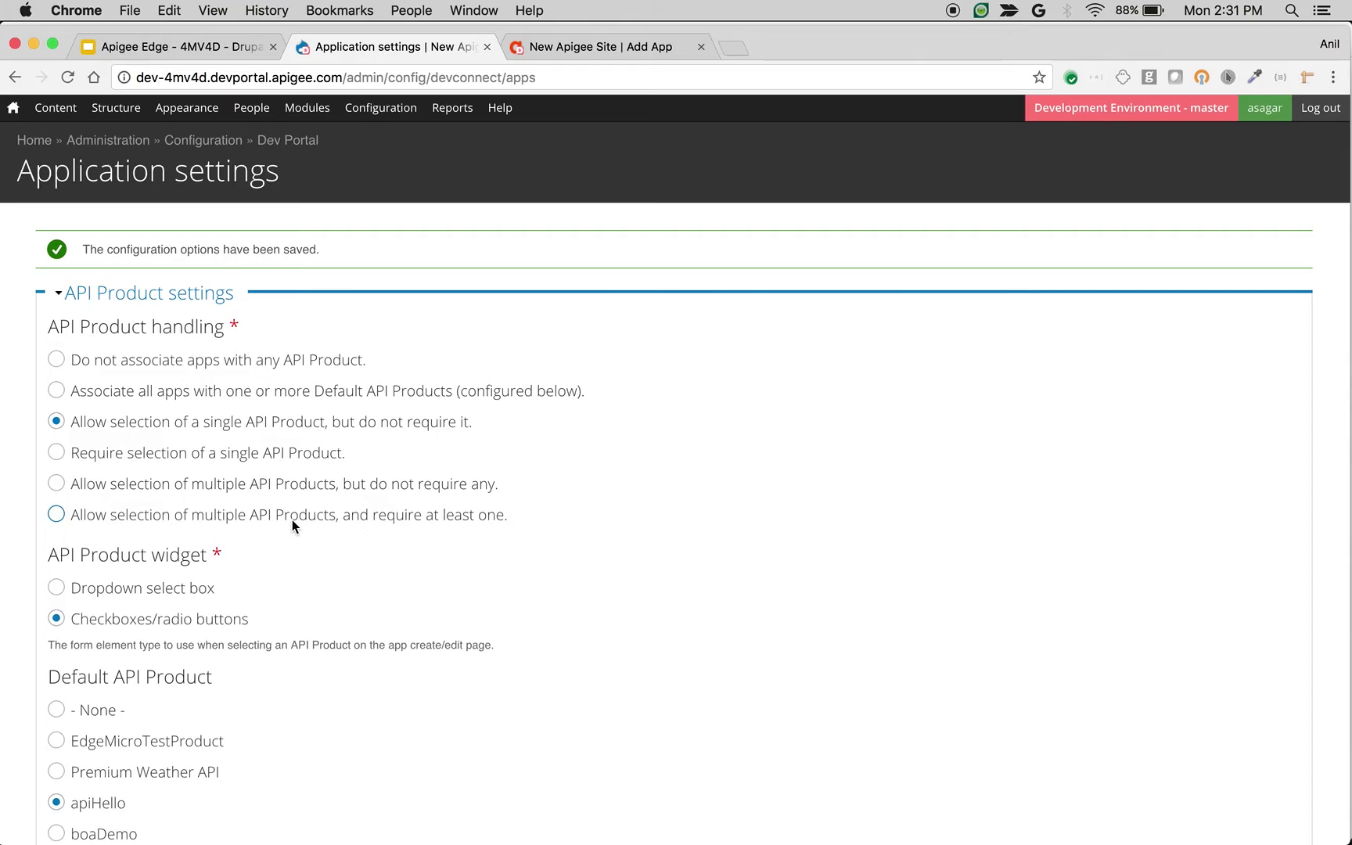
Step: Set the API Product widget to 'Dropdown select box'
scroll(278, 539, down, 4)
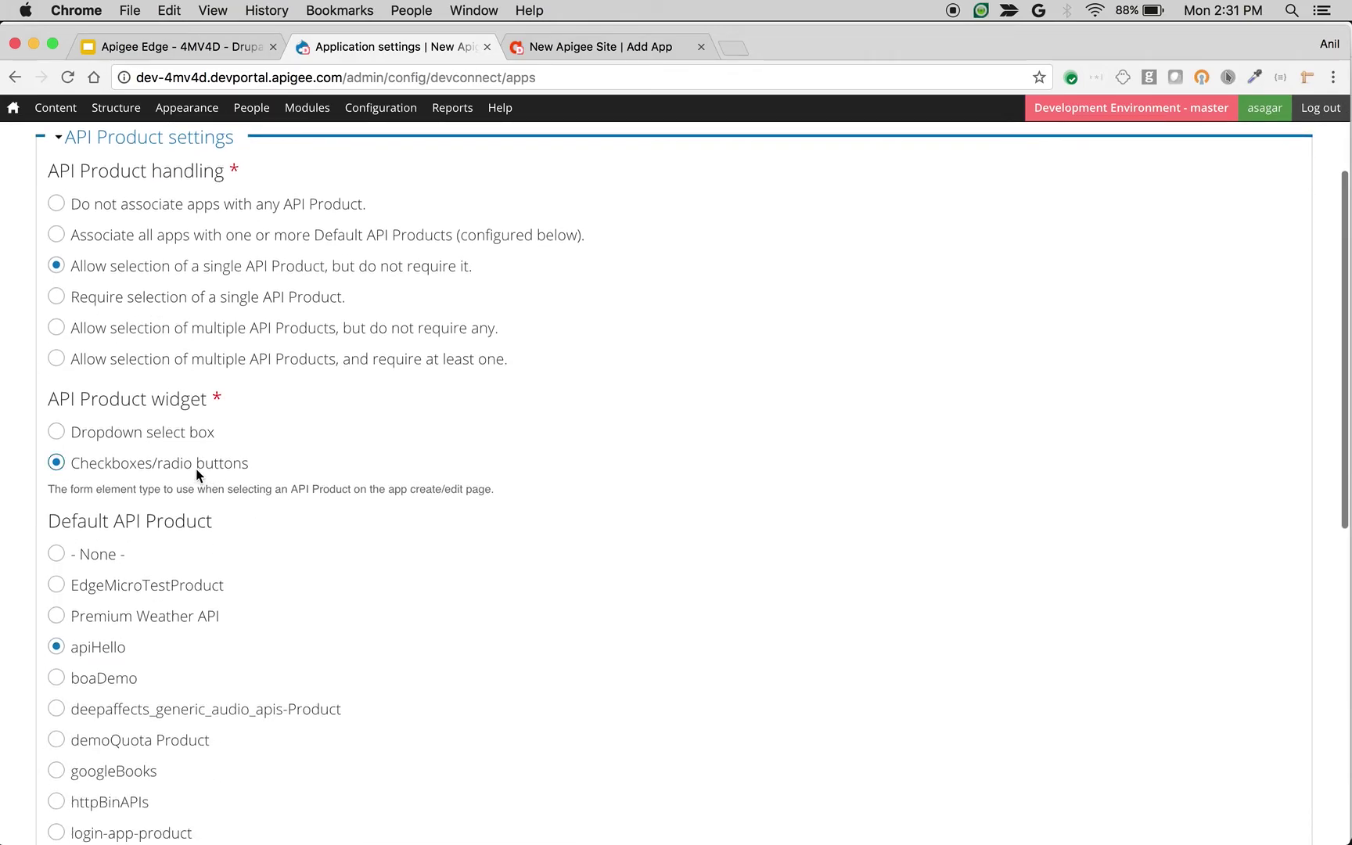
click(145, 436)
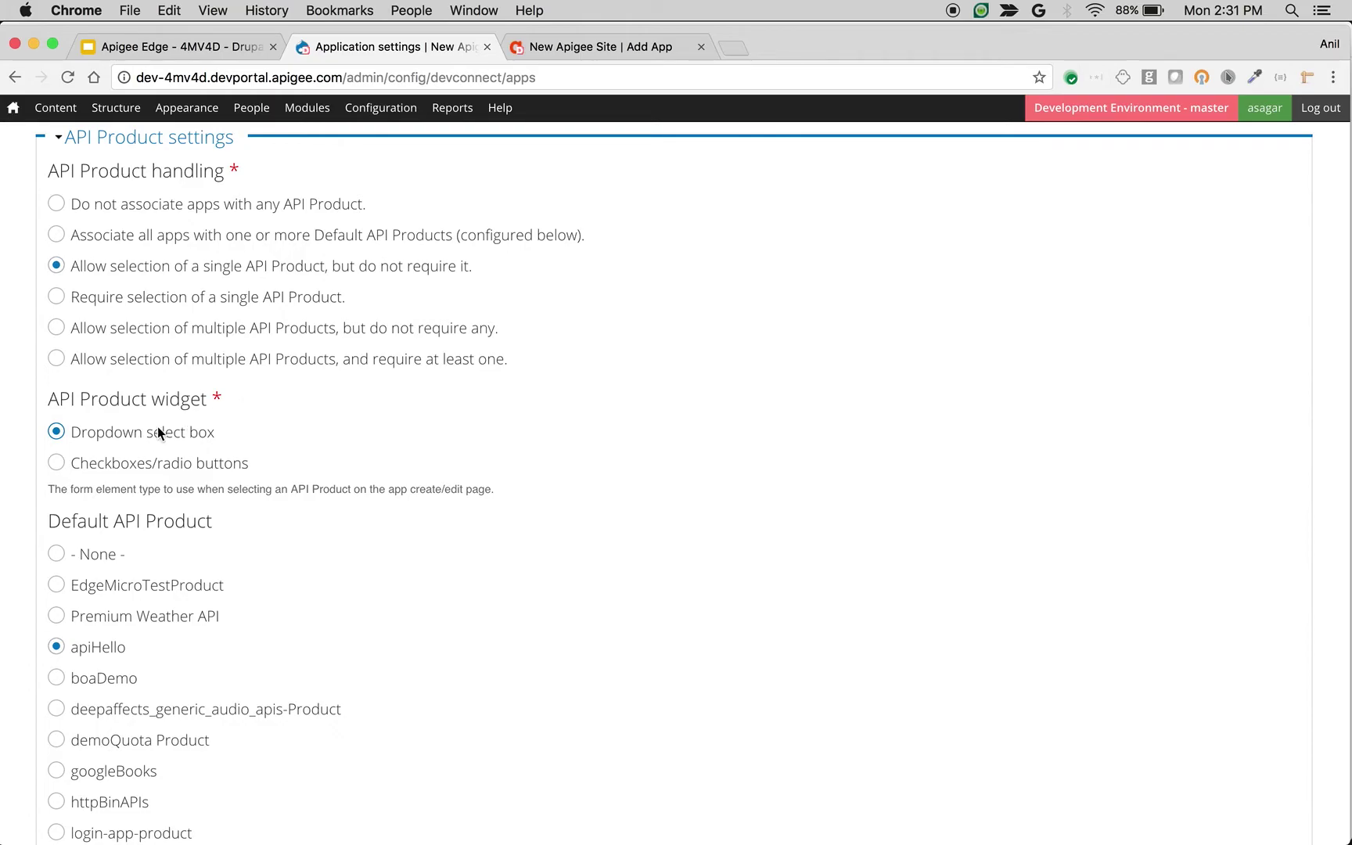
scroll(185, 430, down, 5)
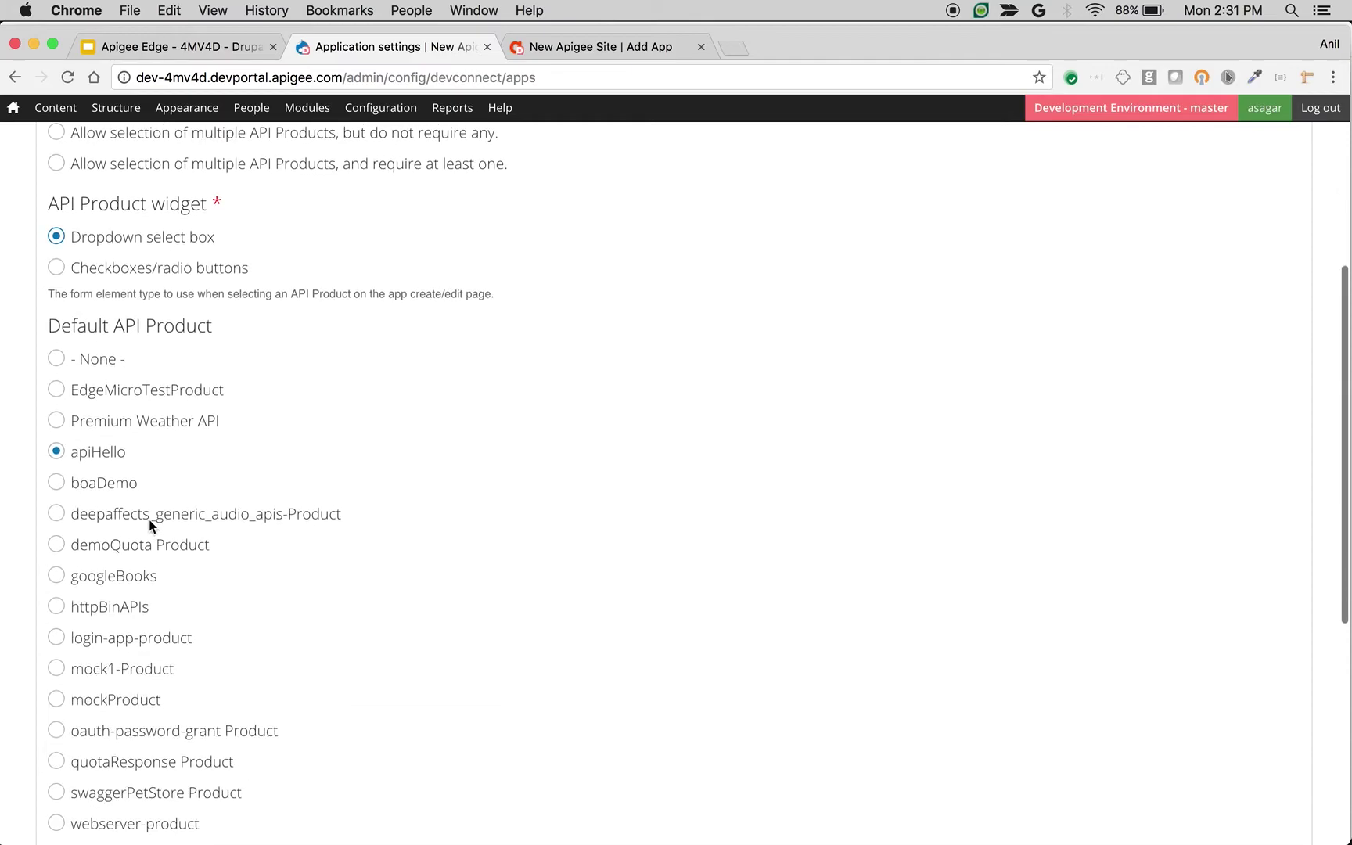
scroll(113, 534, down, 9)
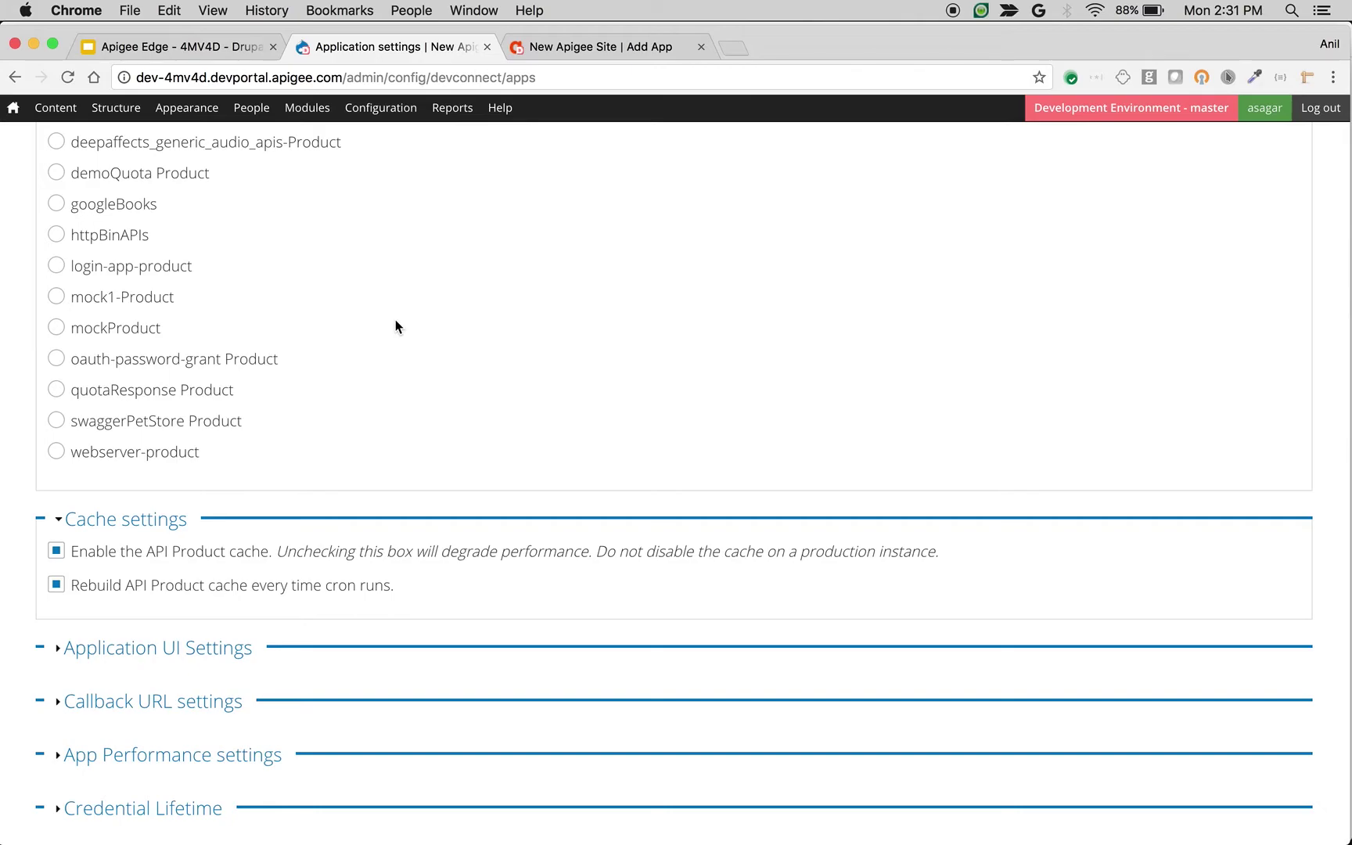
Step: Disable the API Product cache and its cron rebuild, then reload the Add App form
click(193, 548)
click(170, 590)
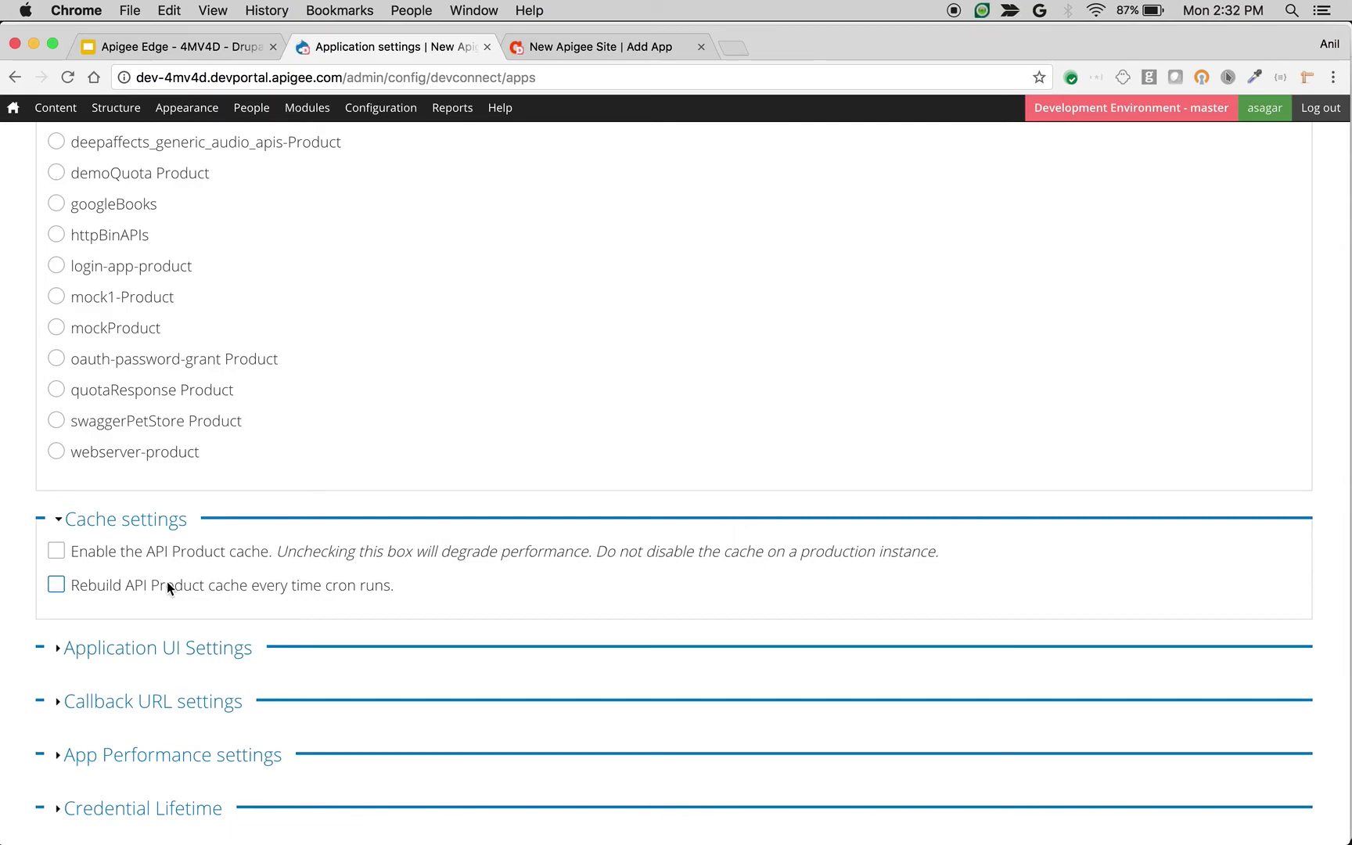
click(587, 45)
click(538, 77)
key(Return)
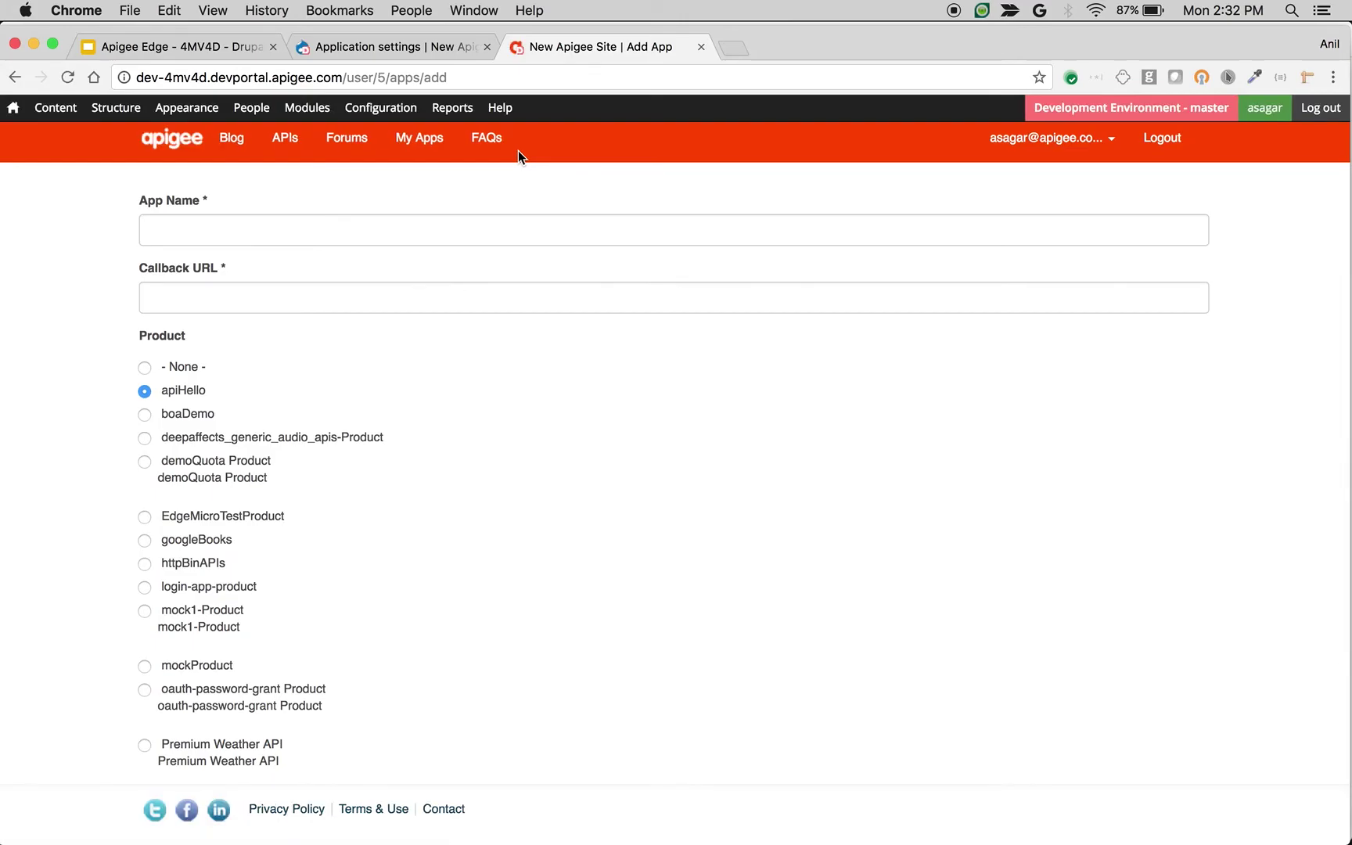
Step: Set the Application UI wording for apps to 'API' and save the settings
key(ctrl+shift+Tab)
scroll(118, 516, down, 3)
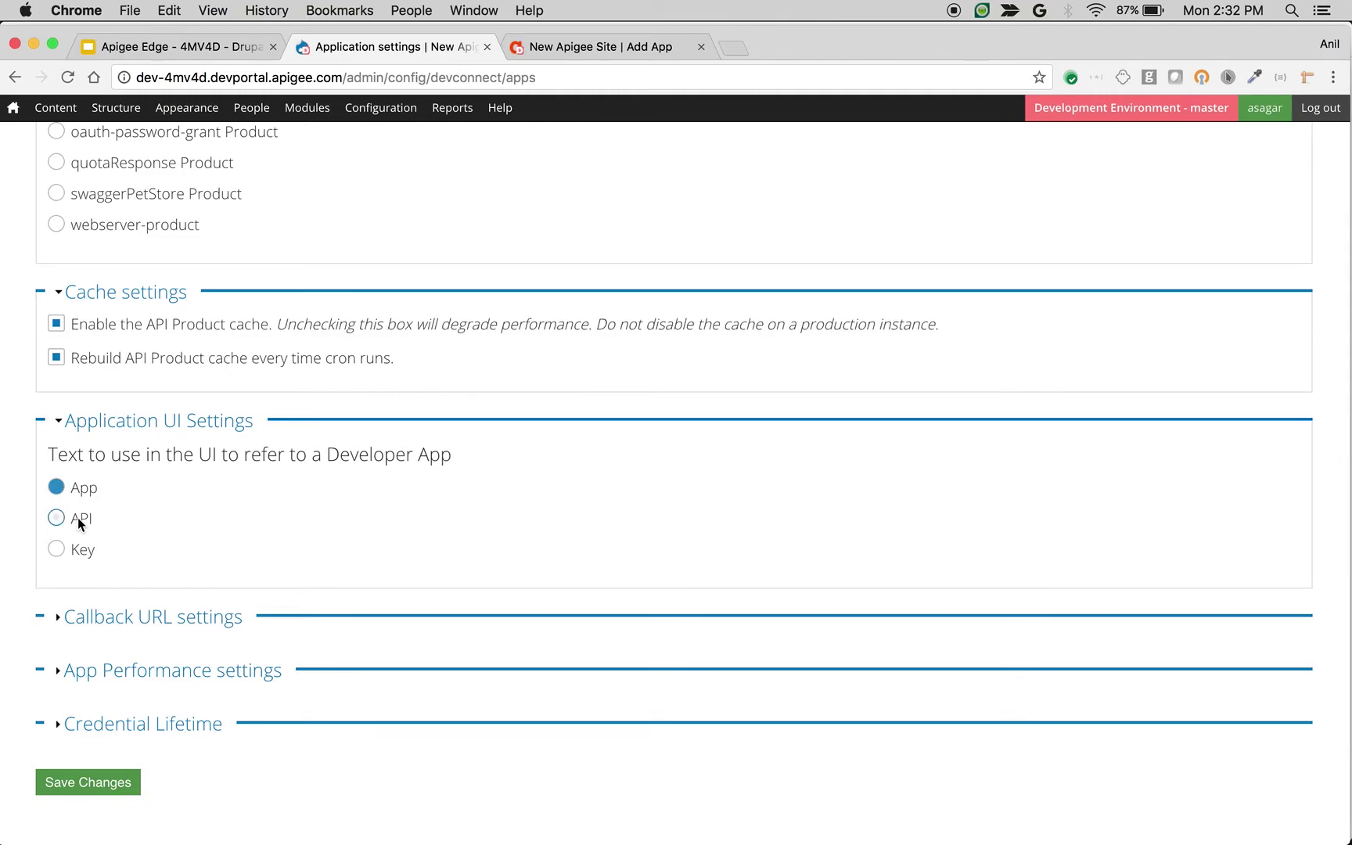
click(77, 518)
click(82, 552)
click(67, 517)
scroll(87, 593, down, 1)
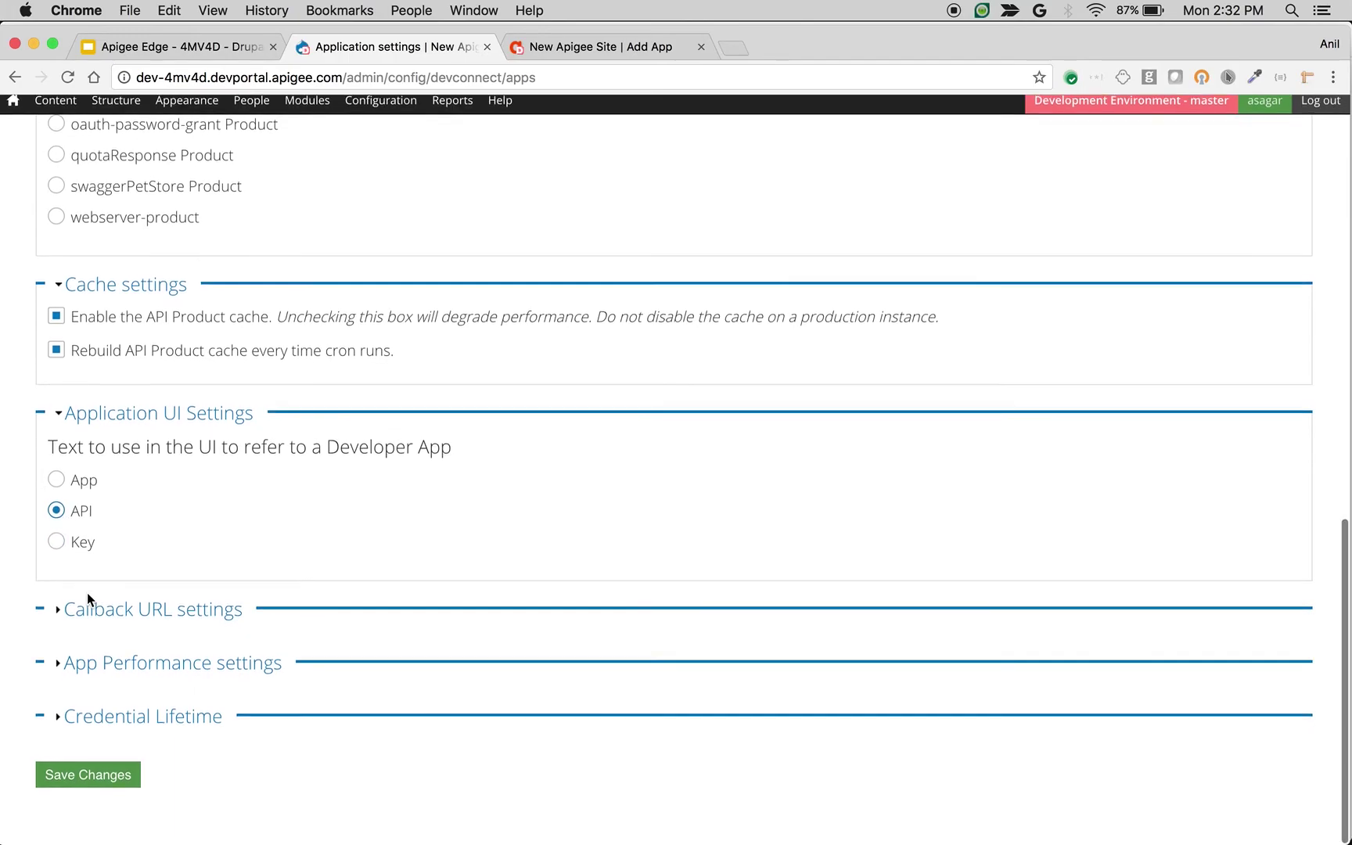
click(72, 773)
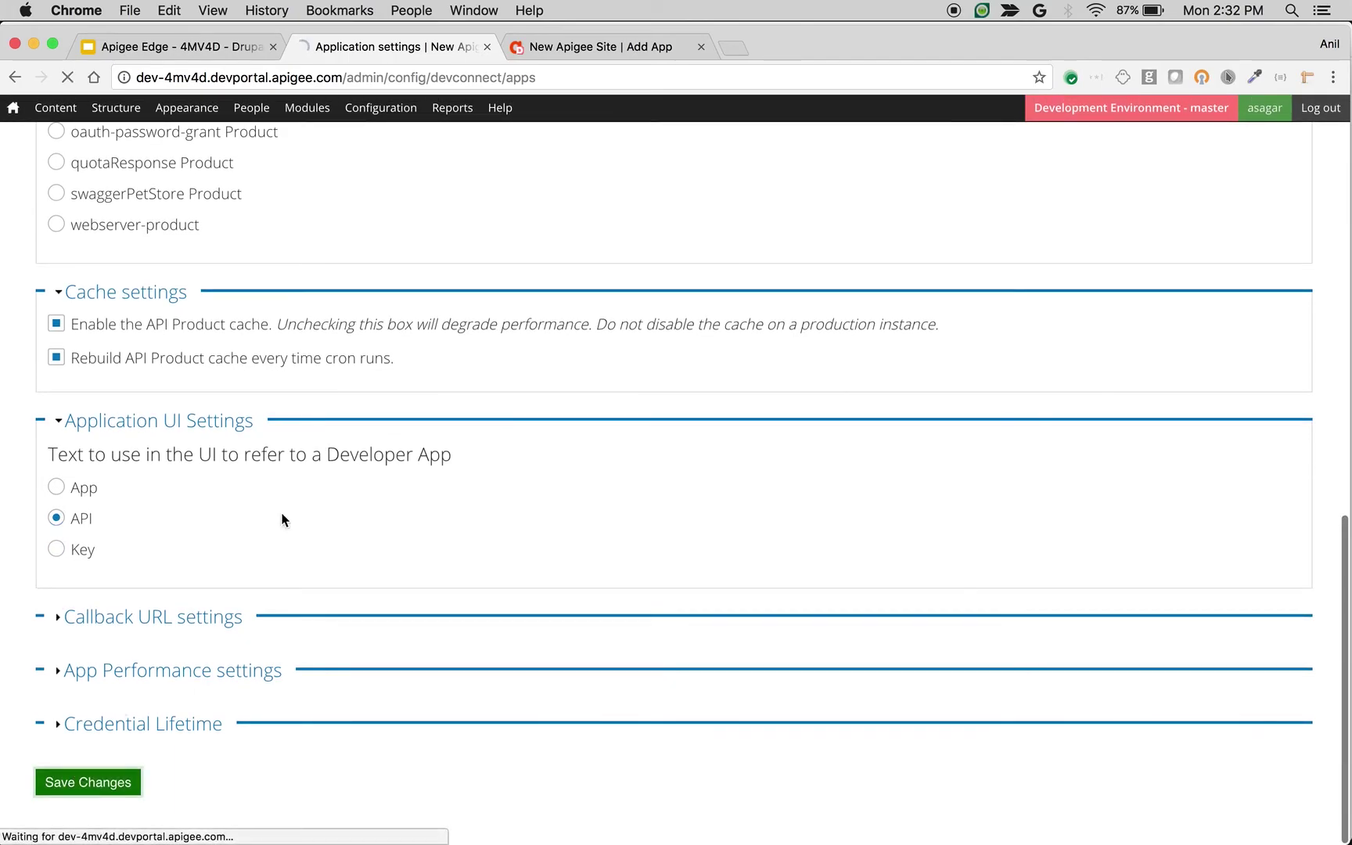
Step: Reload the form to see it titled Add API with an API Name field
click(563, 47)
click(496, 72)
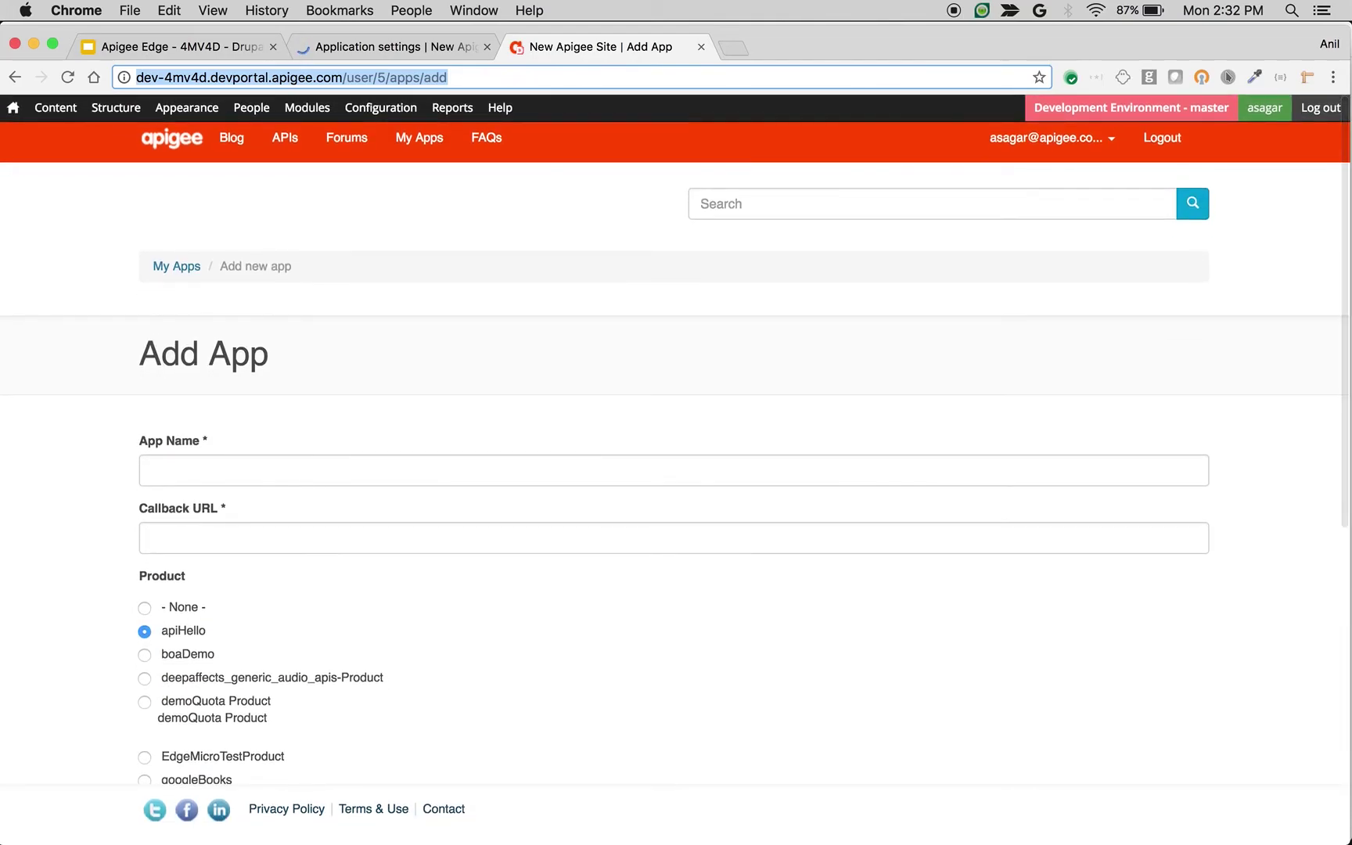
key(Return)
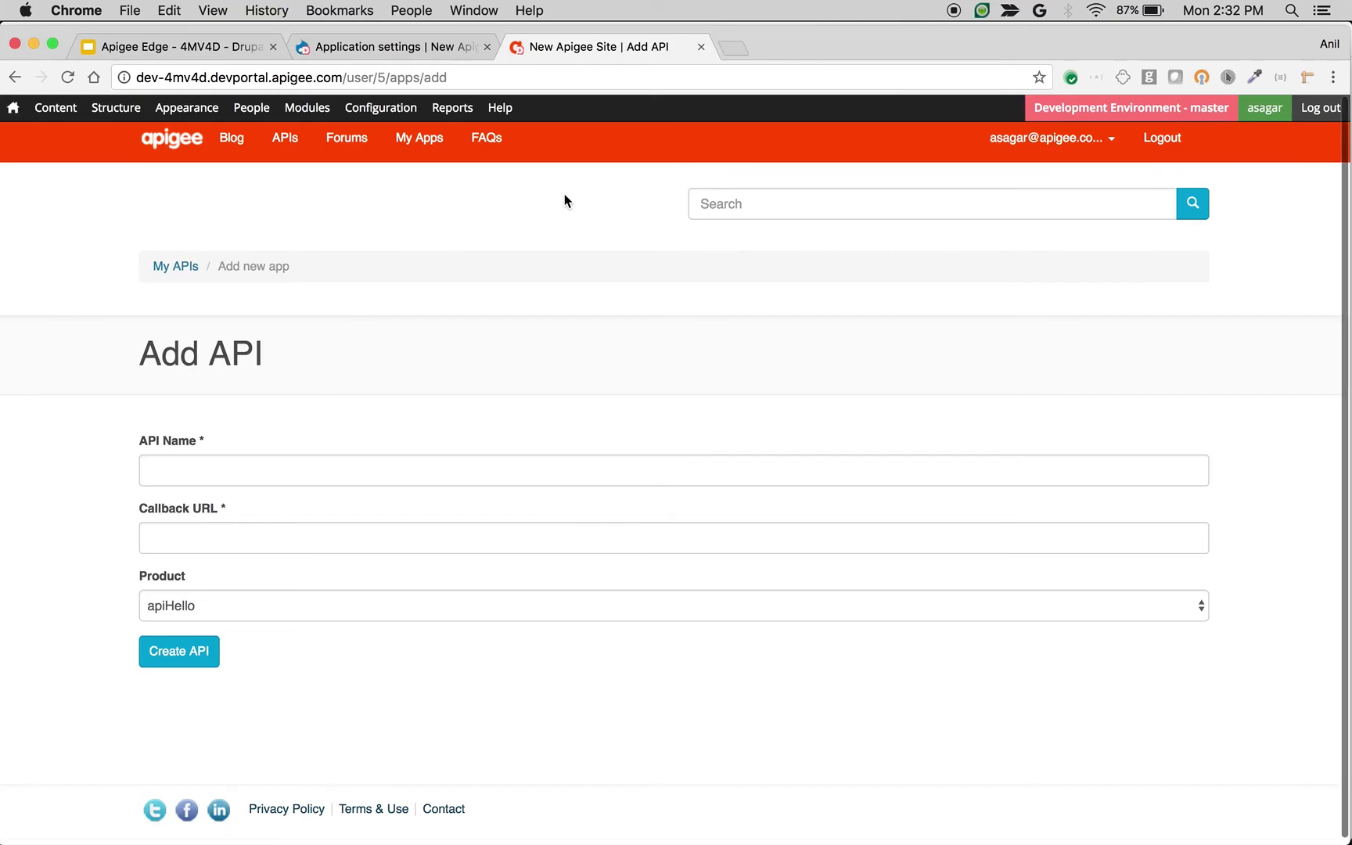
Step: Expand the Callback URL section in the Application settings
click(433, 45)
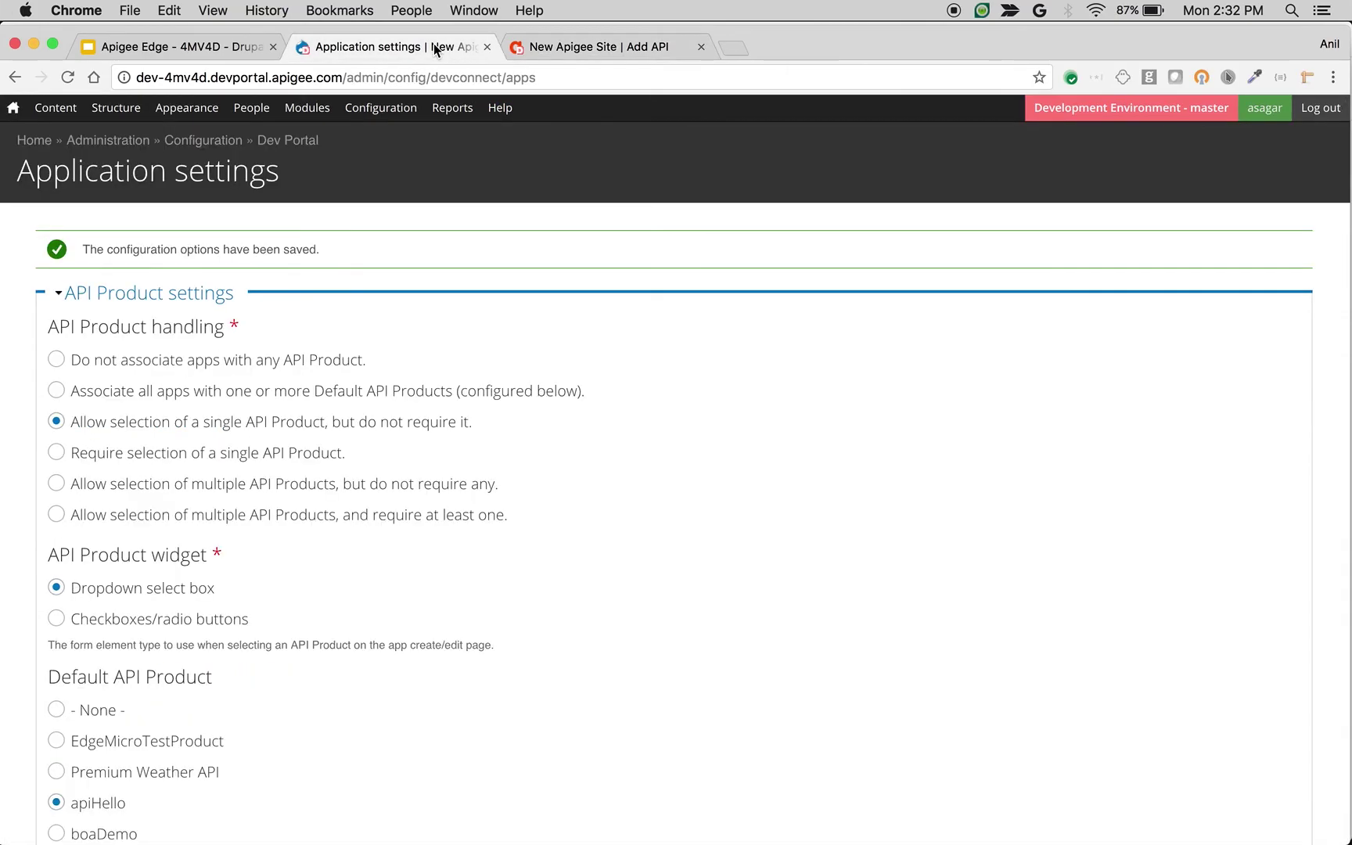
scroll(292, 366, down, 5)
scroll(292, 366, down, 5)
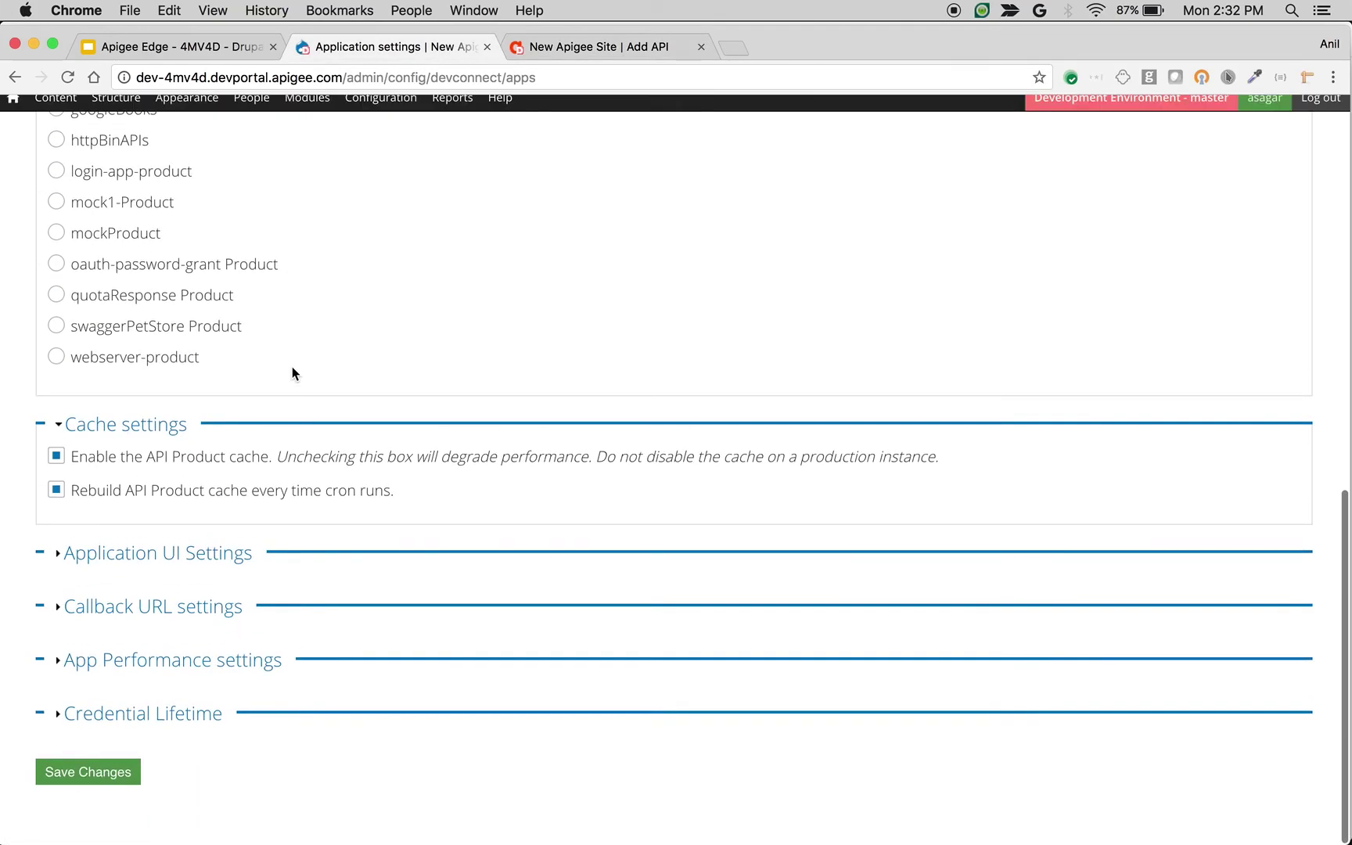
click(174, 619)
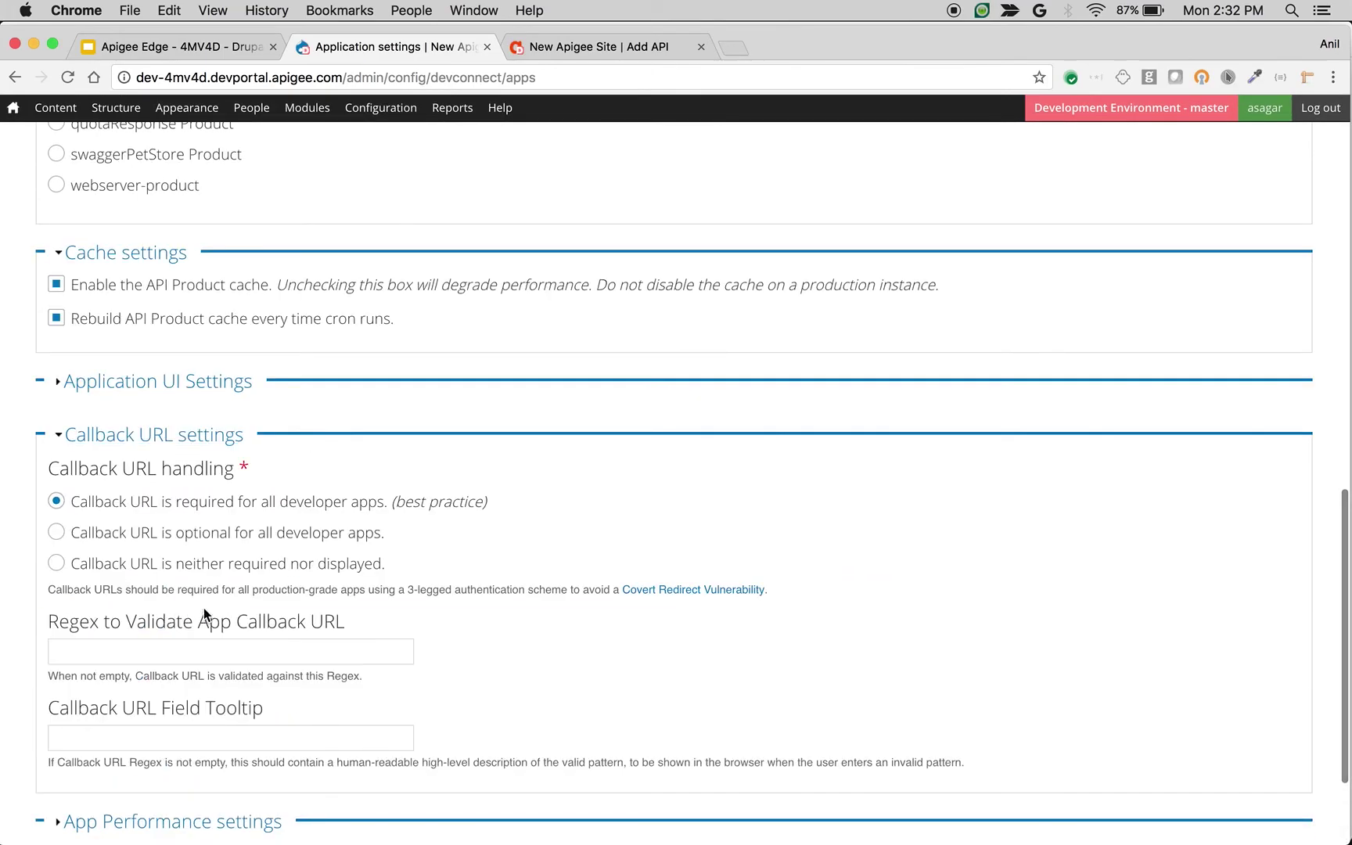
Step: After checking the Add API form's Callback URL field, select 'Callback URL is optional for all developer apps'
click(552, 46)
click(200, 534)
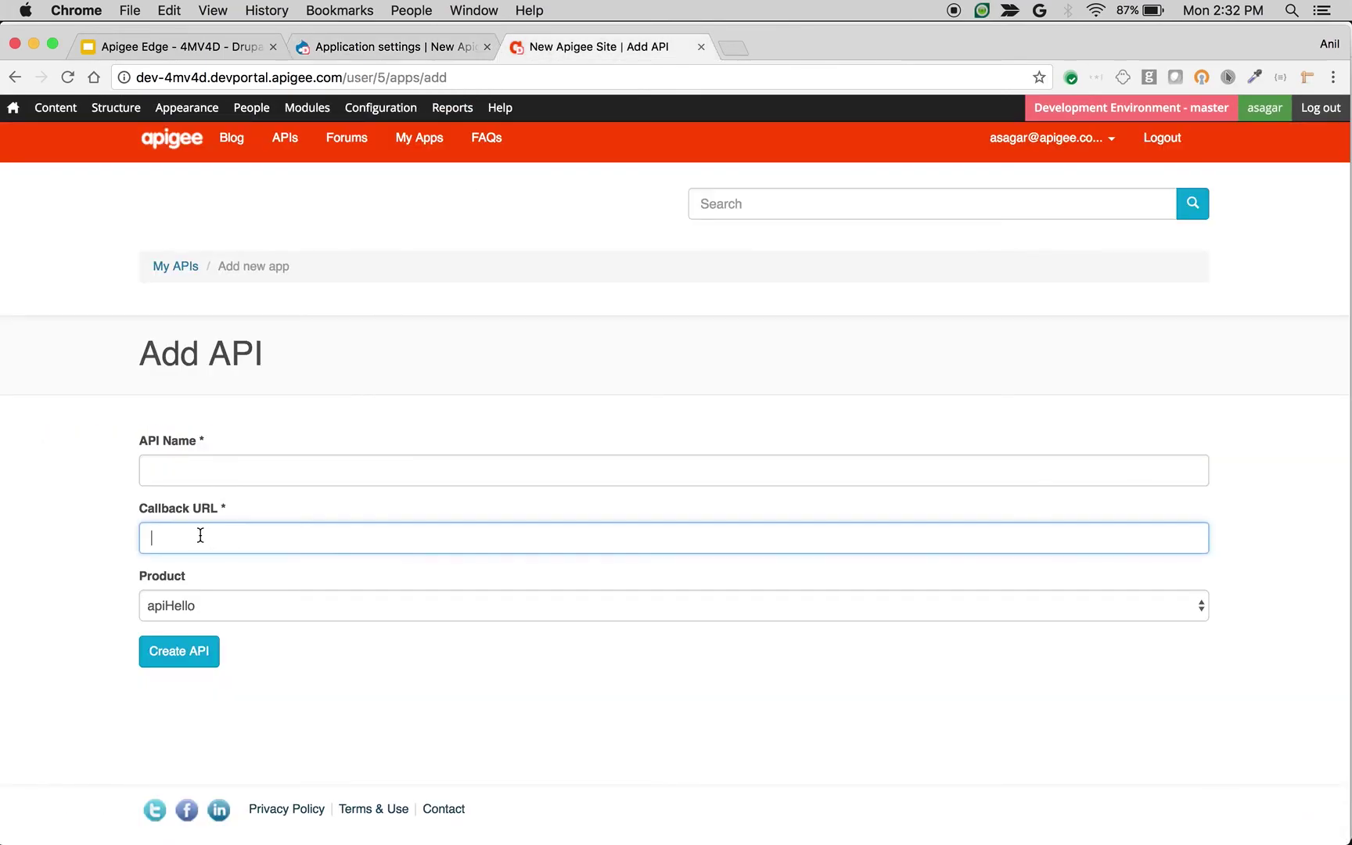
click(381, 35)
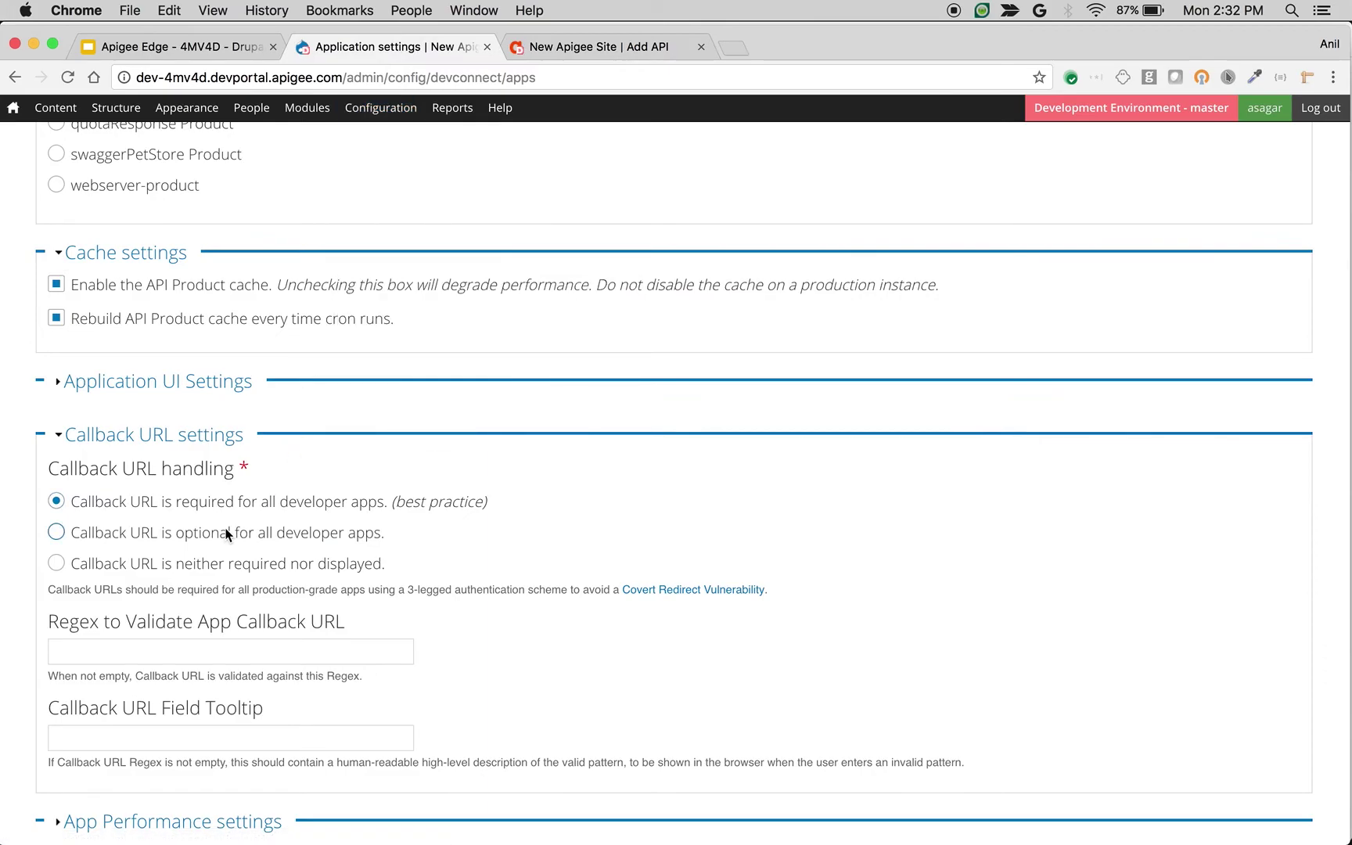
click(205, 566)
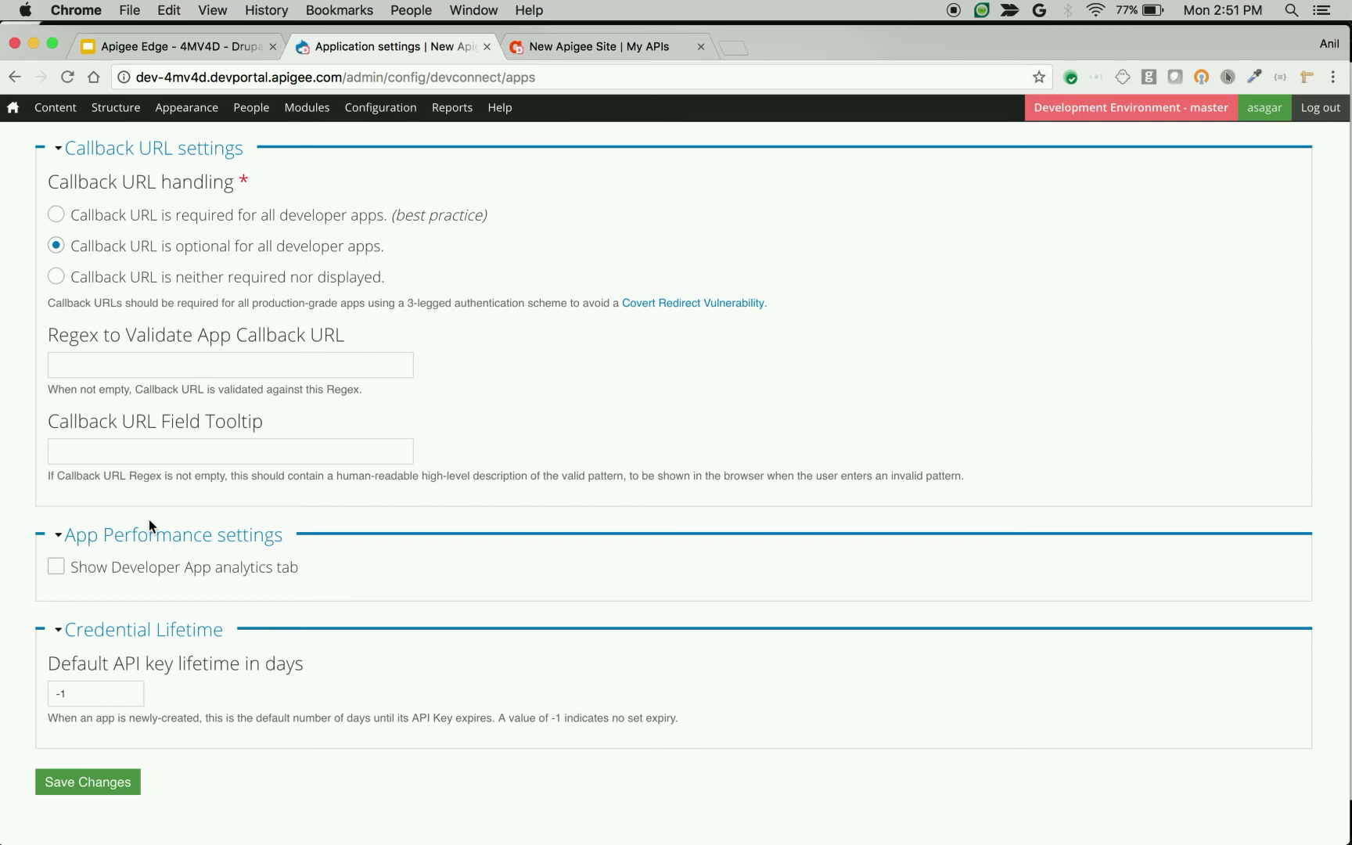
Step: Tick 'Show Developer App analytics tab', keeping the official Highcharts CDN and Test environment
click(124, 563)
scroll(124, 563, down, 1)
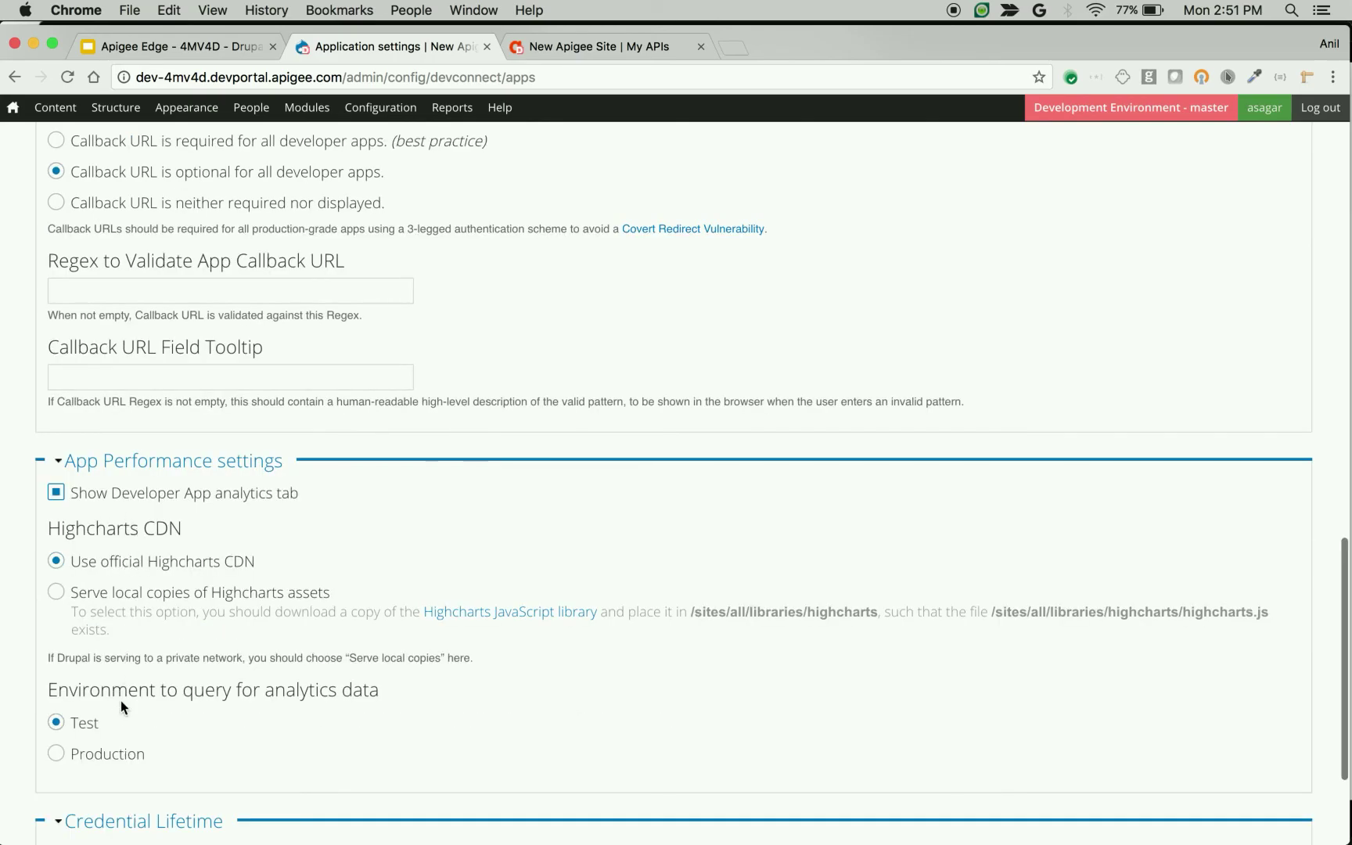
scroll(156, 700, down, 3)
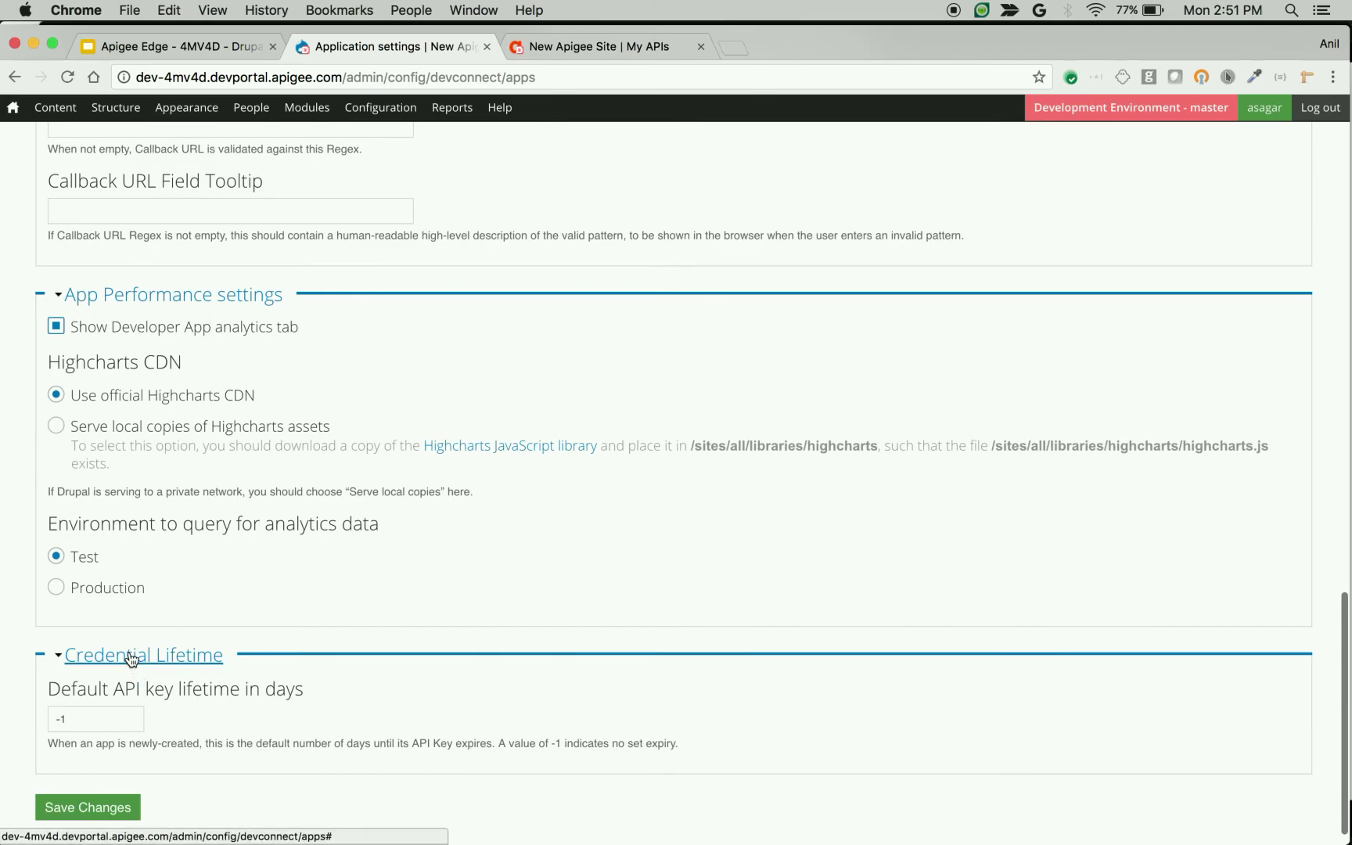